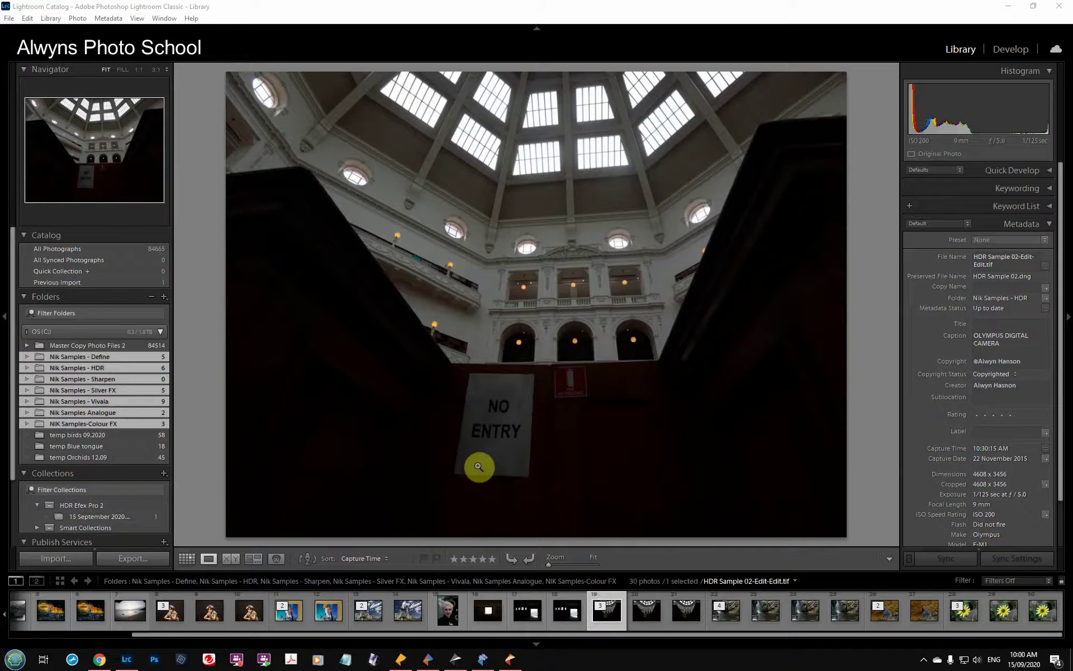
Step: Send HDR Sample 02-Edit-Edit.tif to HDR Efex Pro 2, editing the original file, and reposition the plug-in window
right_click(523, 318)
mouse_move(554, 579)
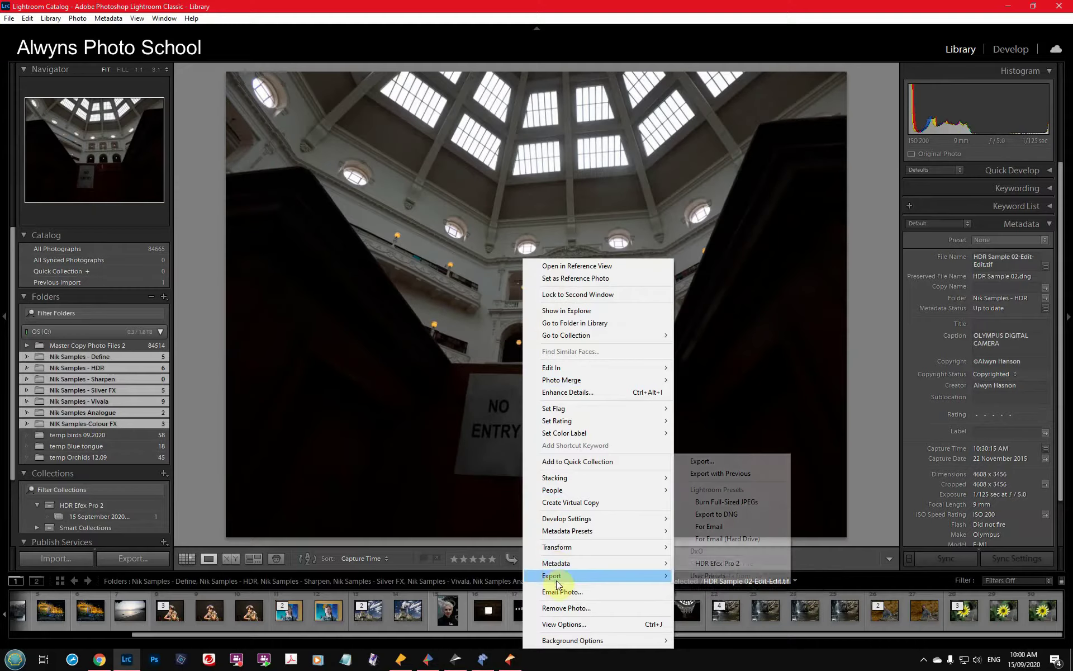
left_click(718, 563)
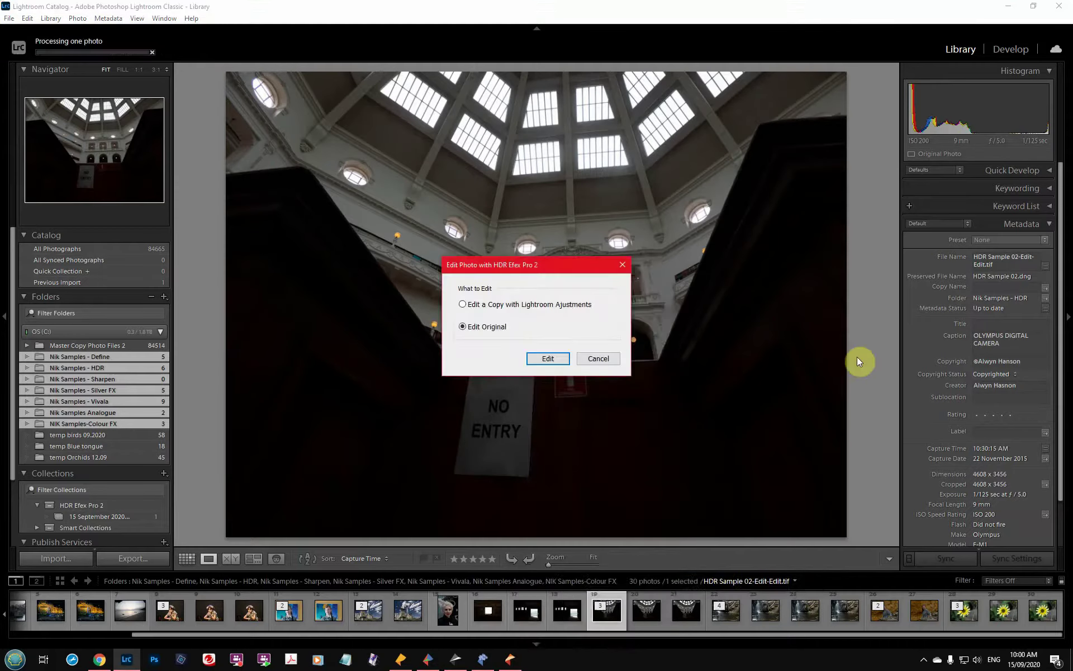
left_click(542, 359)
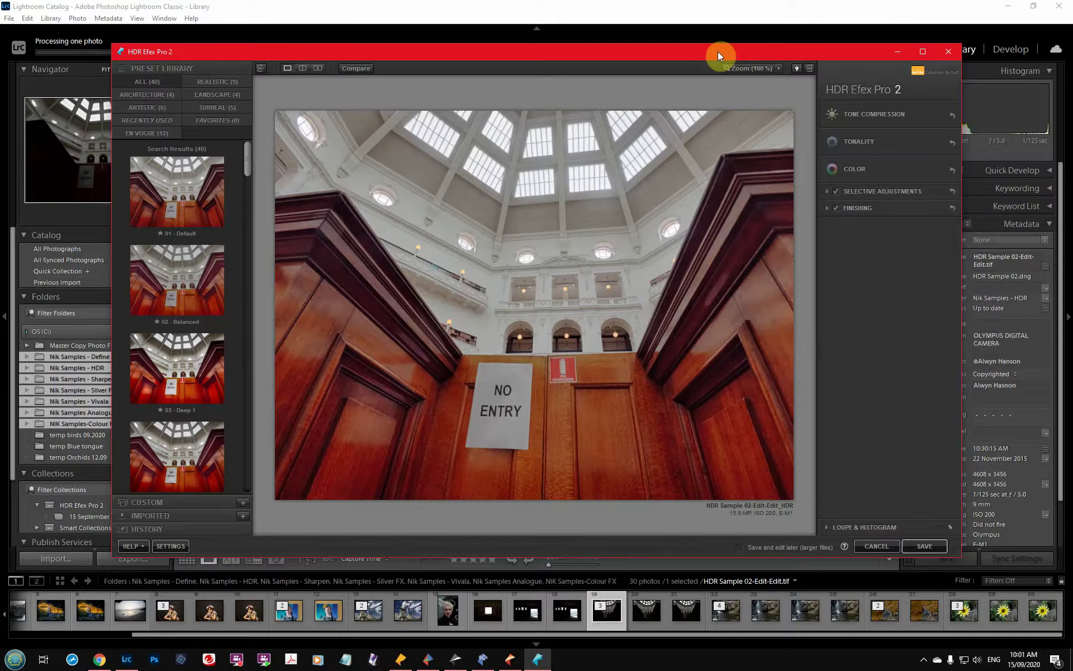
left_click_drag(718, 51, 674, 60)
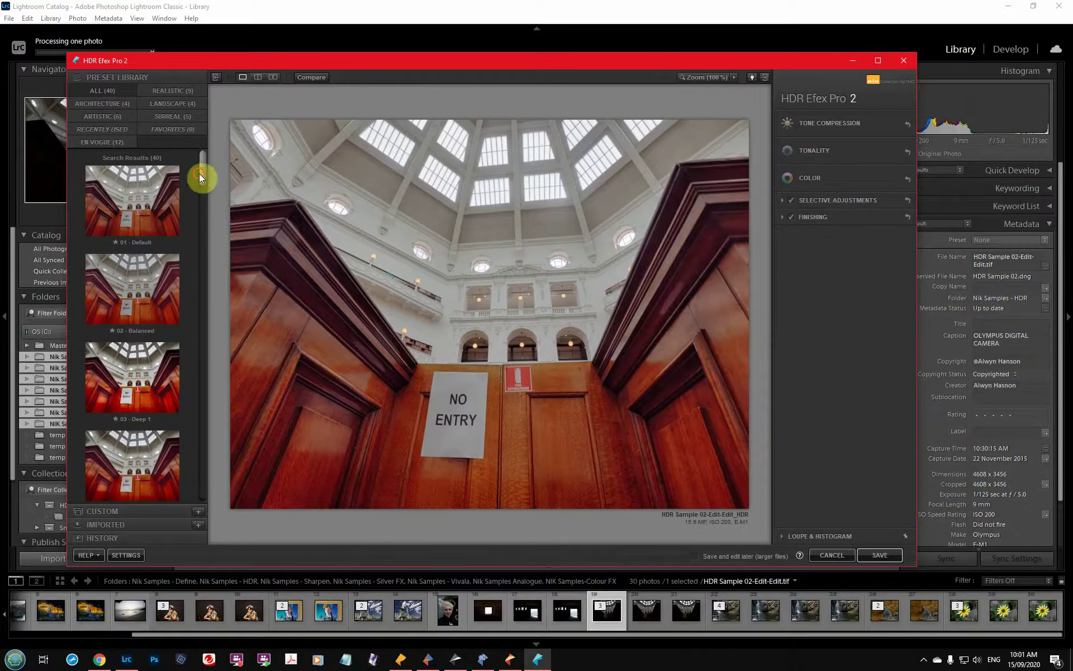
Step: Try the 07 - Bright preset on the interior photo, and replace it with 09 - B&W (realistic)
left_click_drag(203, 176, 206, 217)
left_click(152, 273)
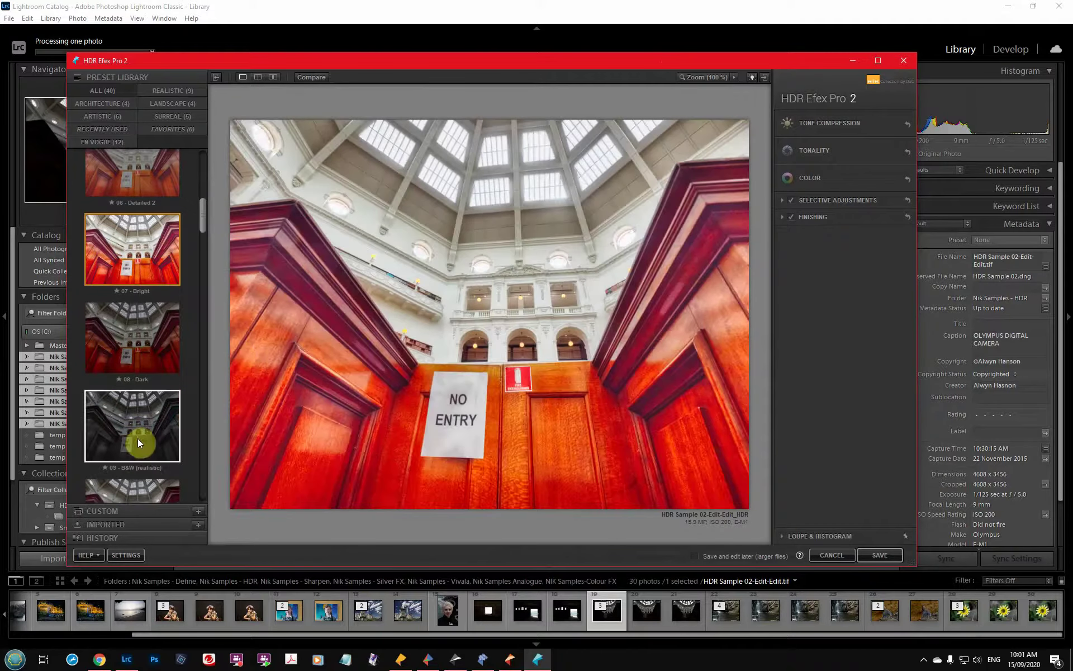
left_click(137, 436)
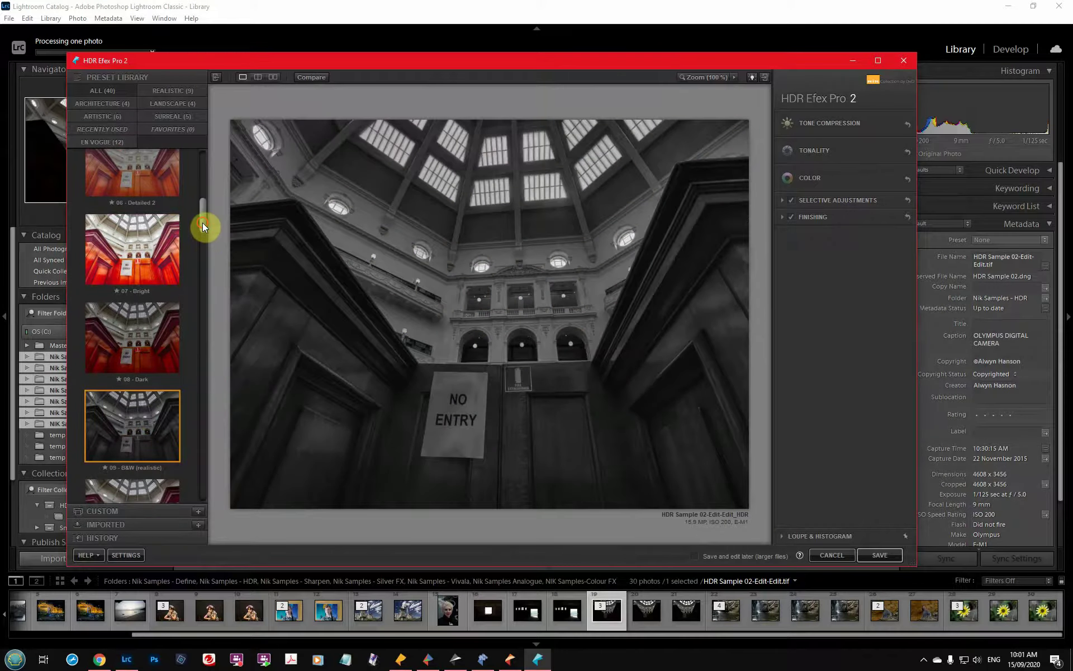
left_click_drag(202, 223, 206, 292)
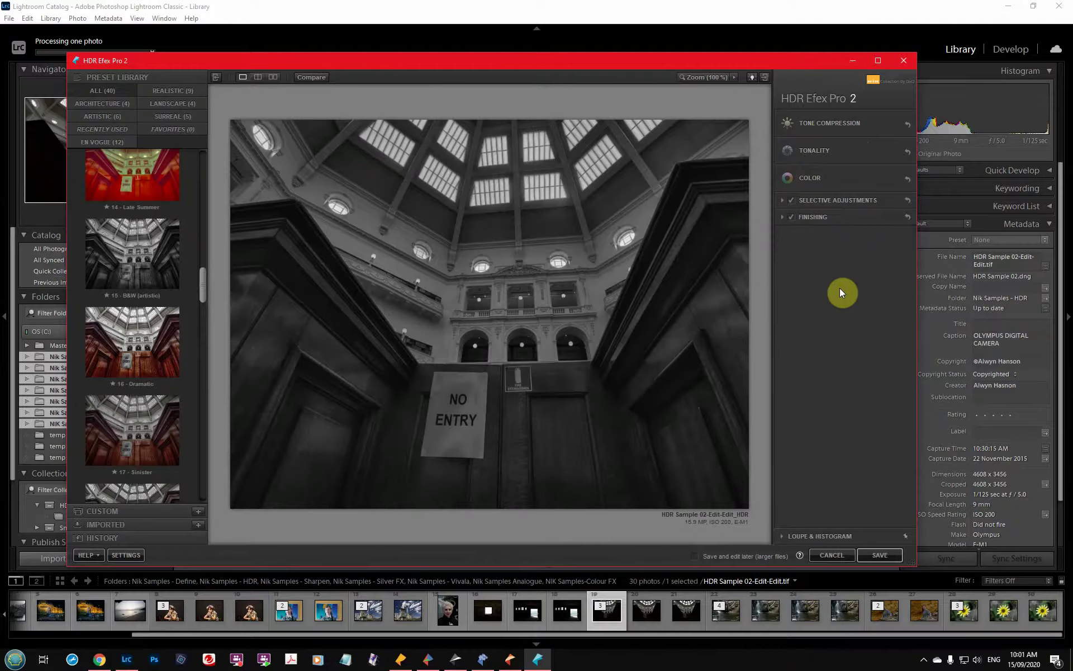
Step: Minimize HDR Efex Pro 2 and show Ana FX-1-Edit.tif enlarged in the Lightroom Library
left_click(855, 60)
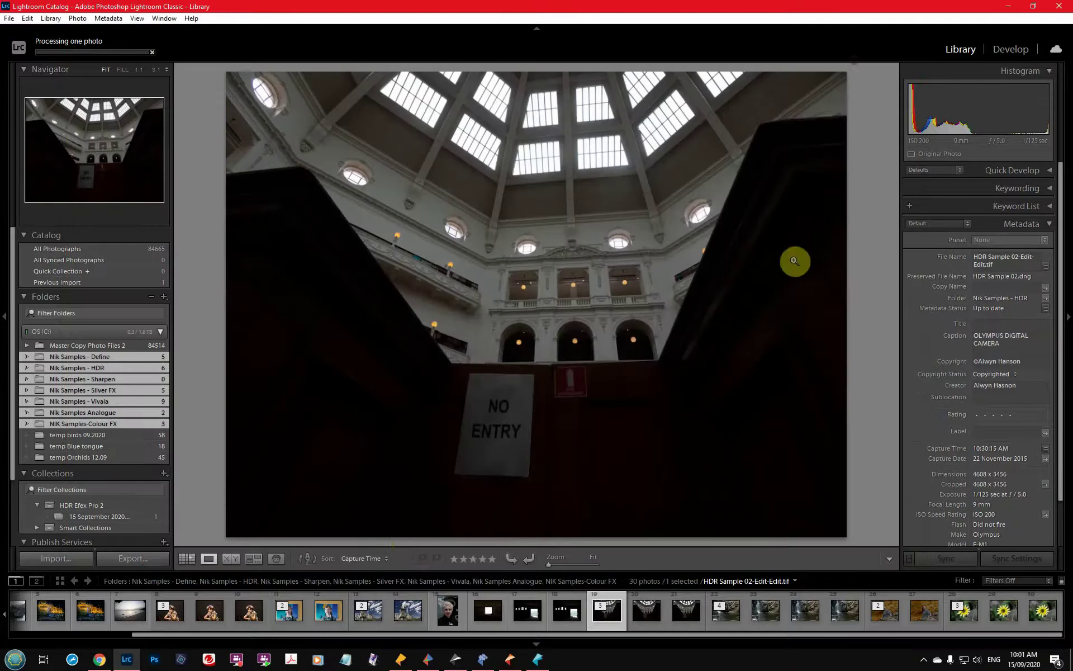
key("g")
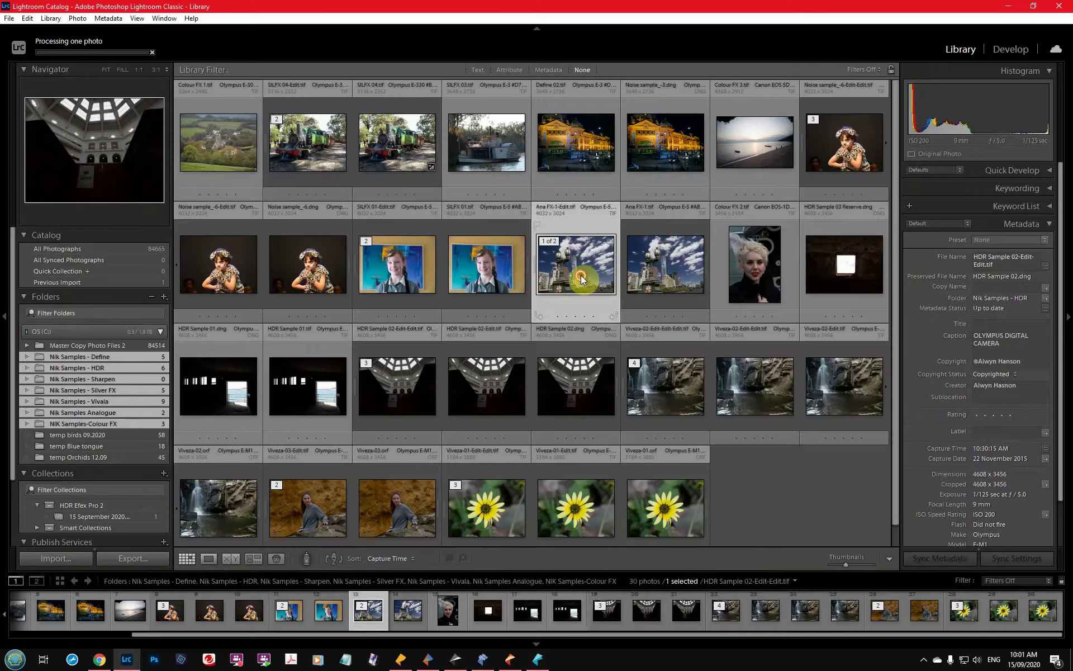
double_click(582, 275)
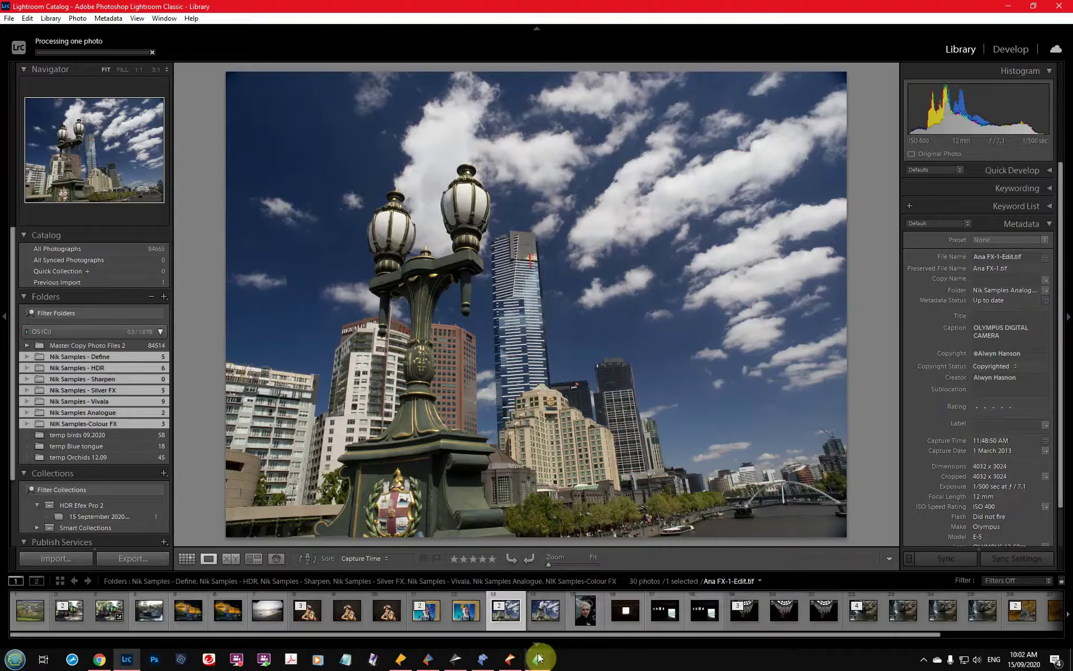
Step: Switch to Analog Efex Pro 2, reveal the effect across the whole image and apply the Vintage Camera 5 preset
mouse_move(539, 658)
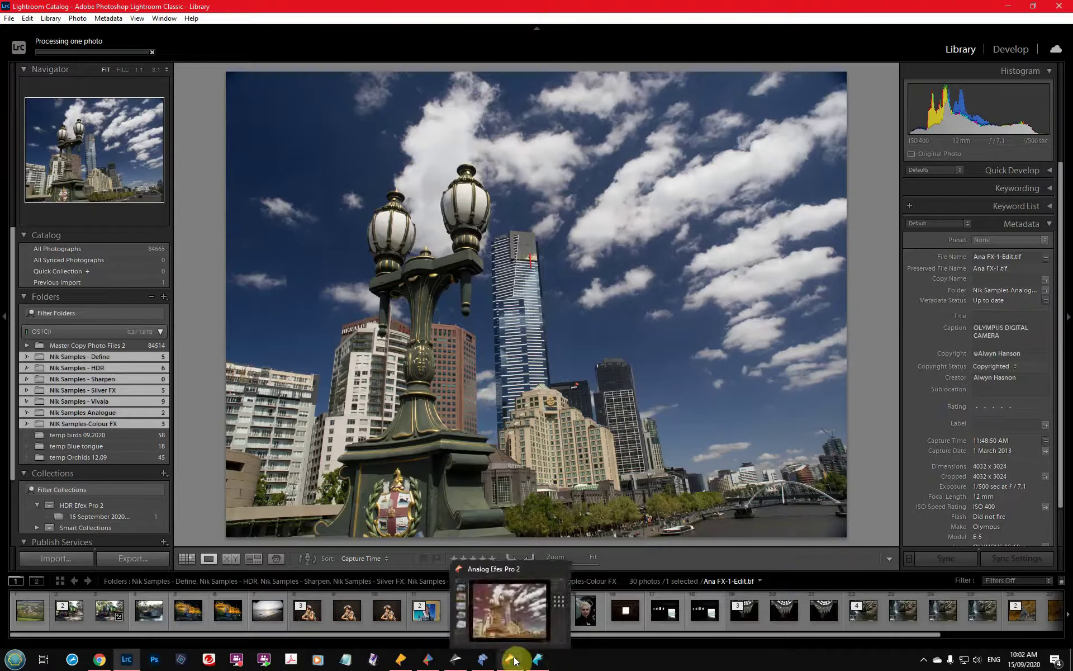
left_click(515, 661)
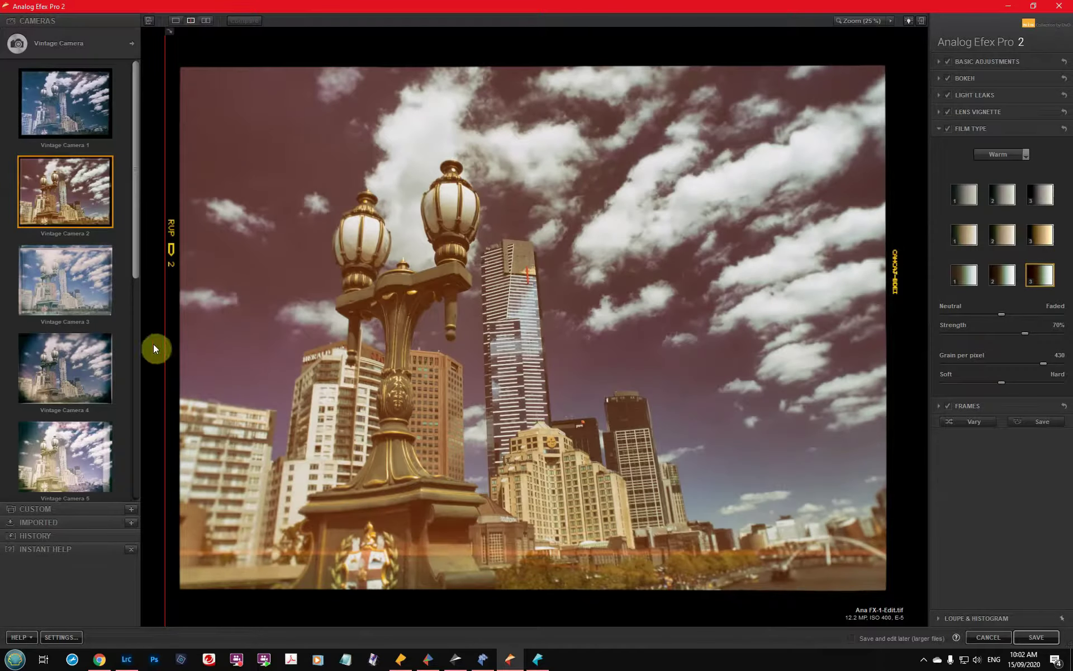
left_click_drag(162, 349, 122, 390)
left_click(76, 452)
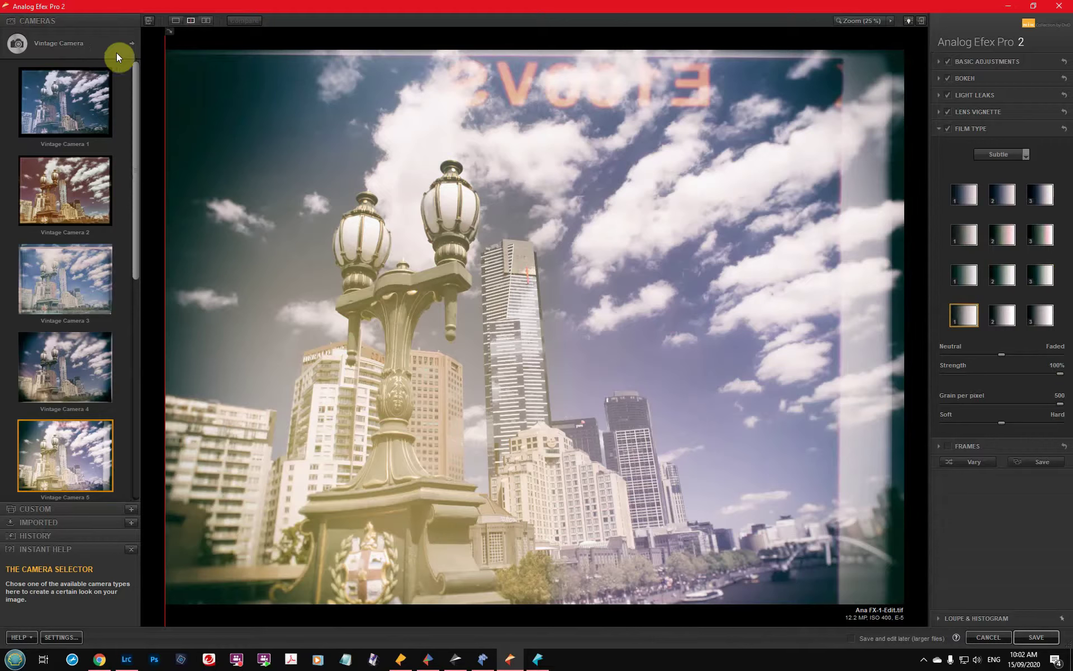
Step: Change the tool combination to Classic Camera and apply the Classic Camera 2 preset
left_click(132, 42)
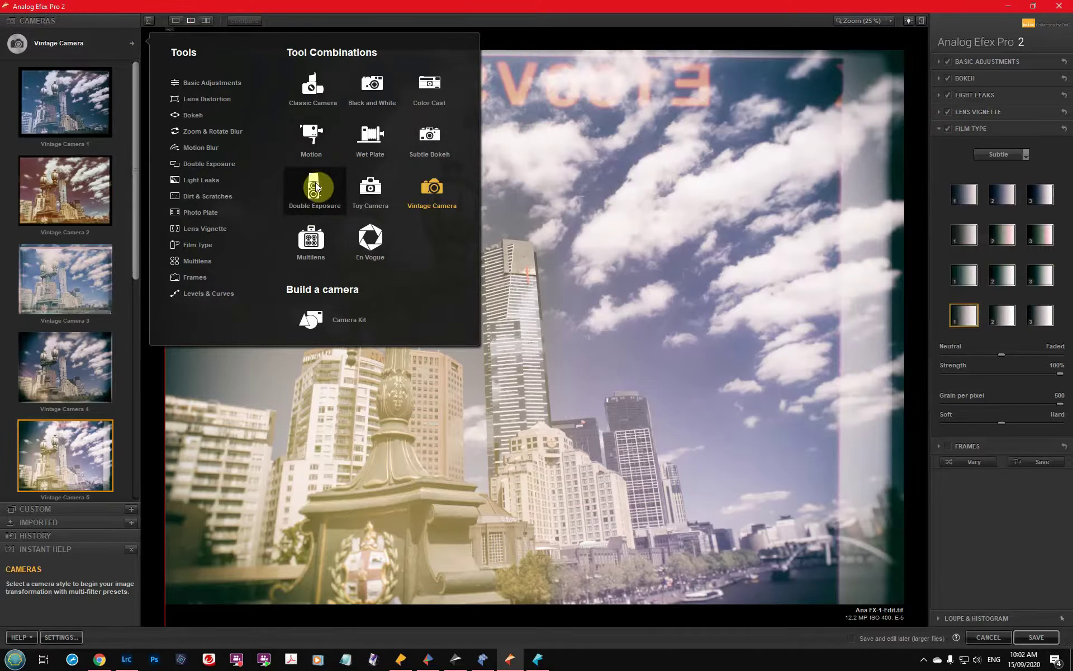
left_click(313, 85)
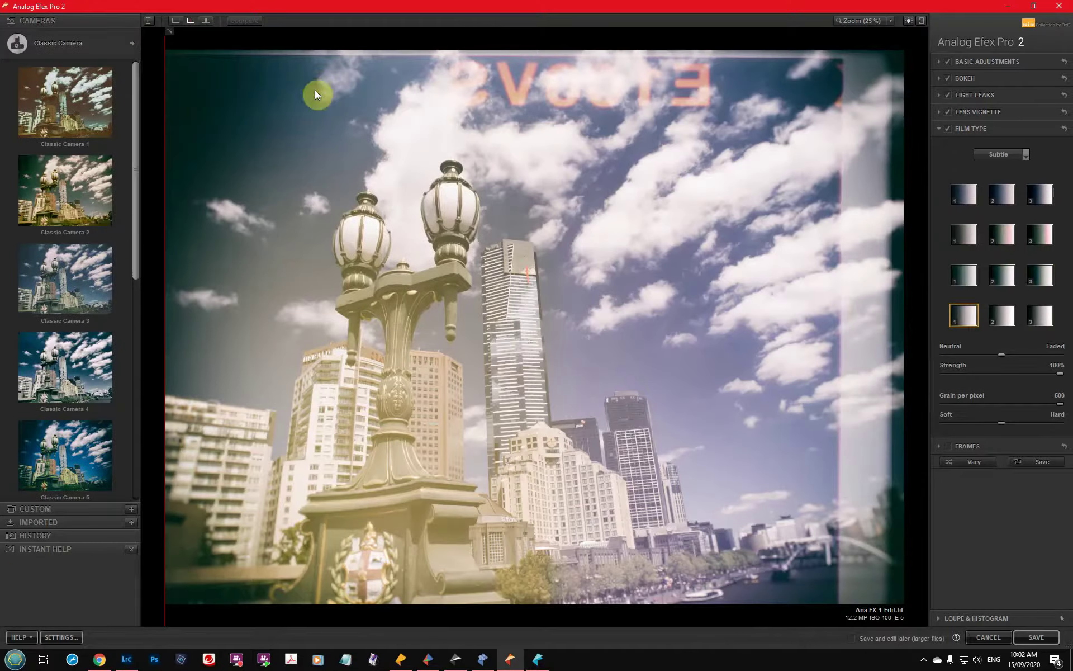
left_click(79, 200)
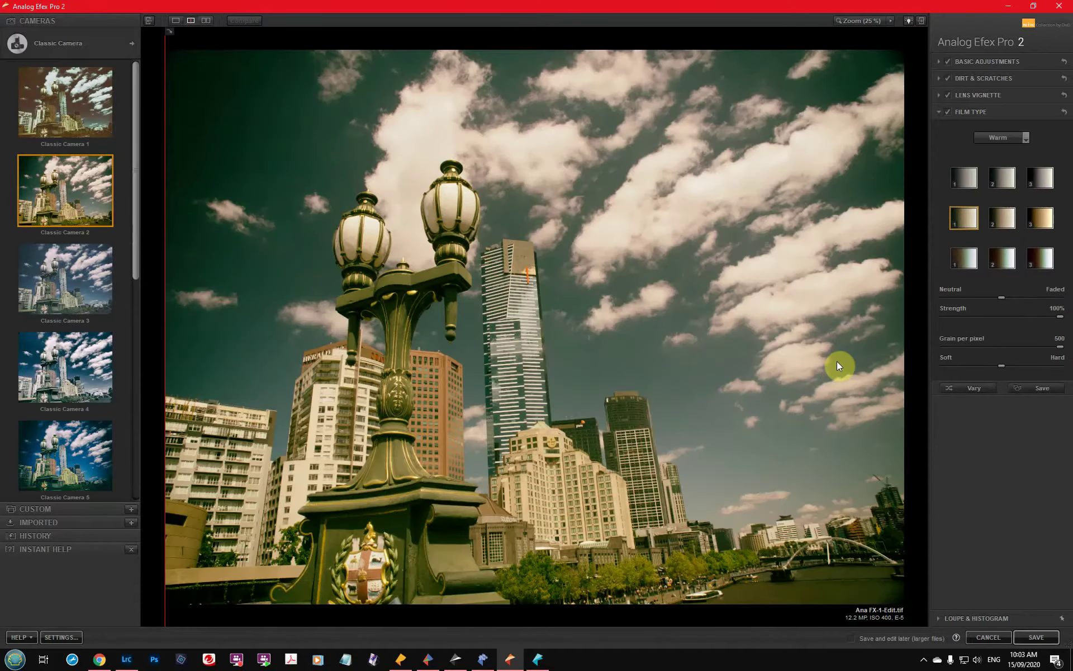
Step: Add the last Dust and Lint texture under Dirt & Scratches and set its strength to 76%
left_click(939, 78)
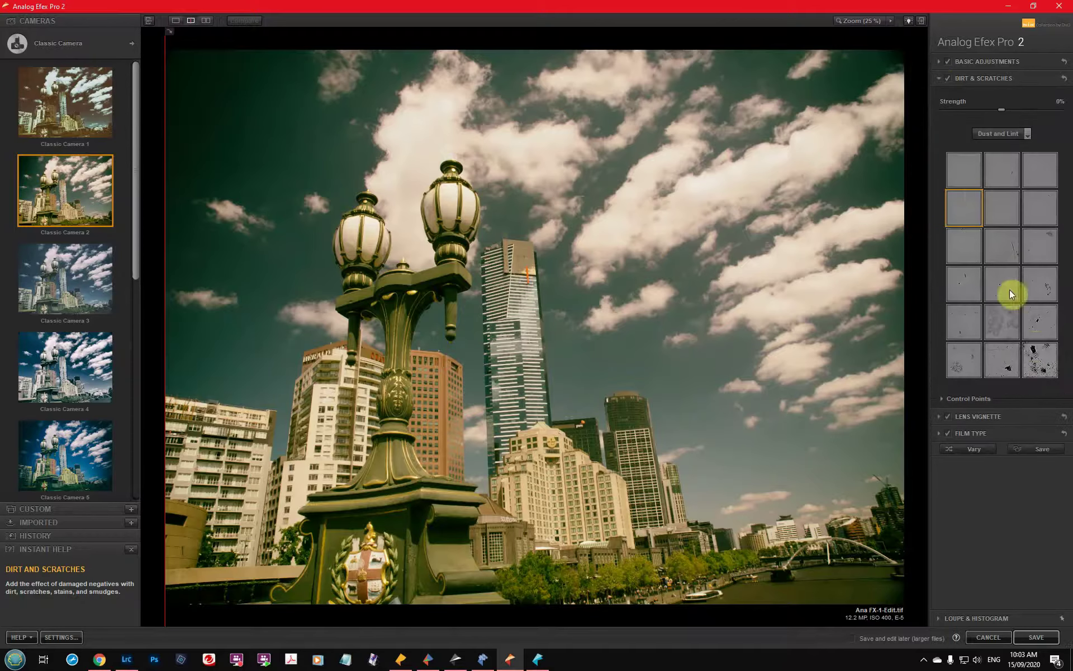
left_click(1044, 364)
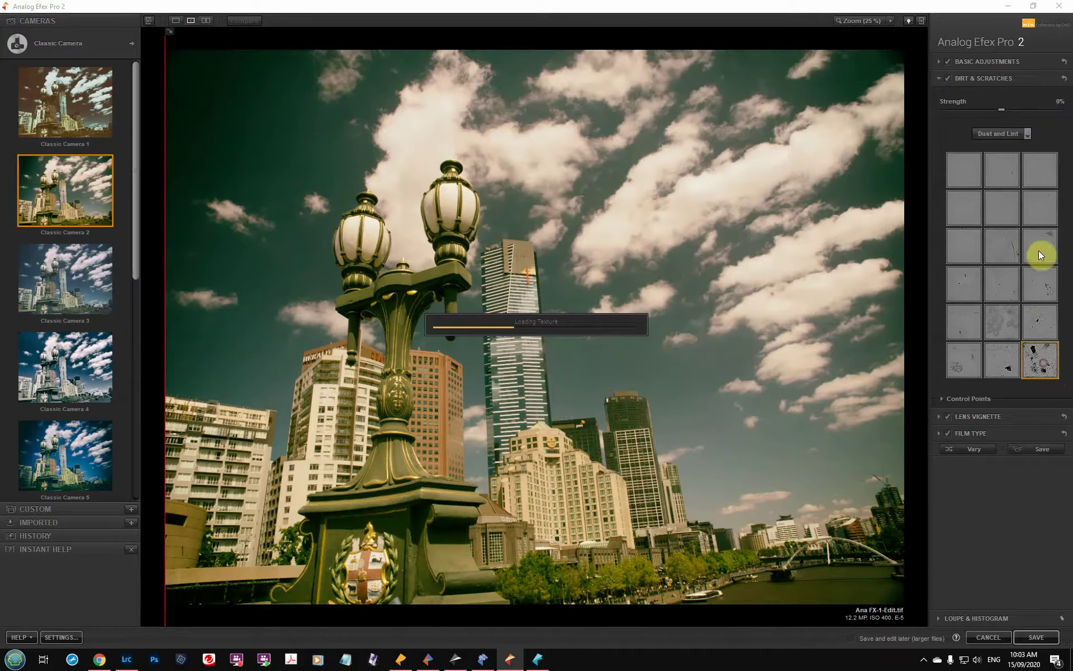
left_click(1021, 110)
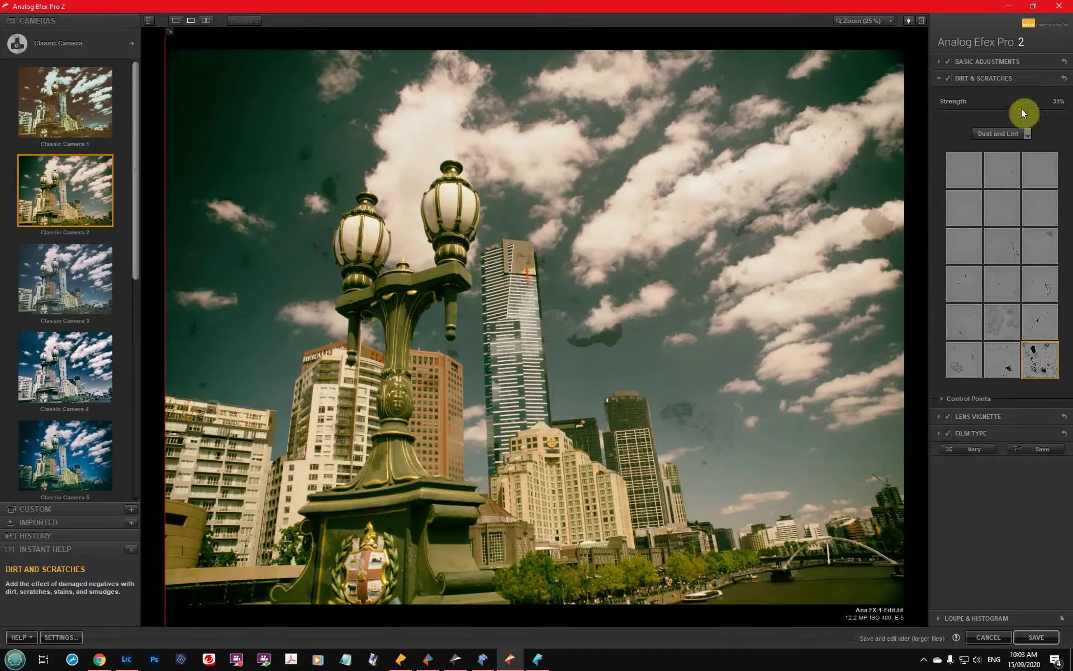
left_click_drag(1041, 112, 1047, 110)
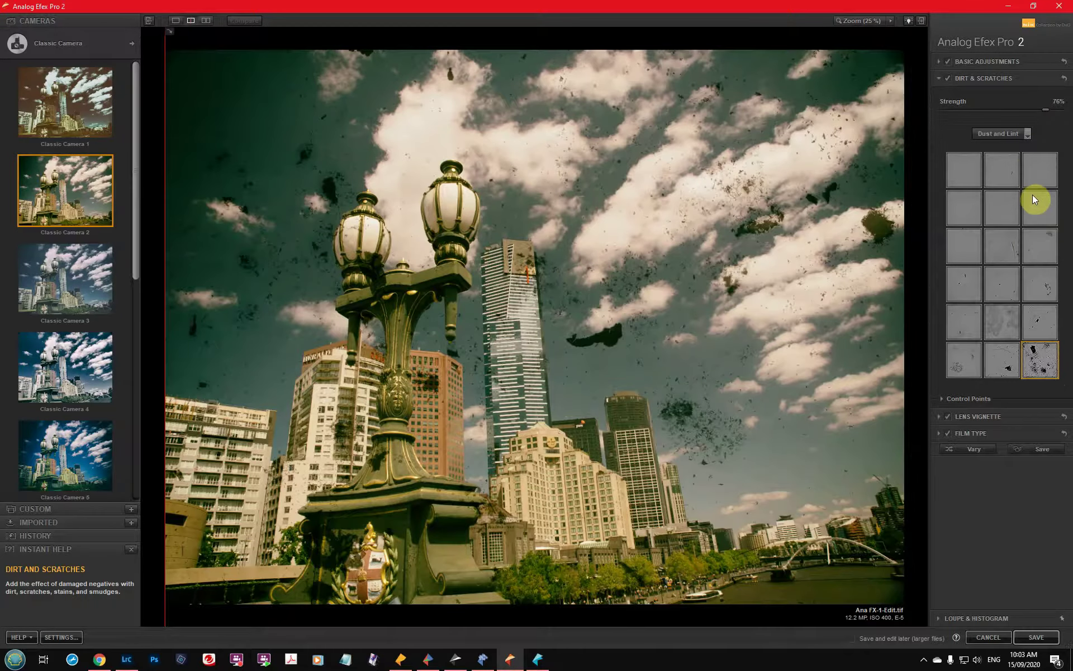
Step: Minimize Analog Efex Pro 2 and show Noise sample_-6-Edit.tif enlarged in the Lightroom Library
left_click(1009, 5)
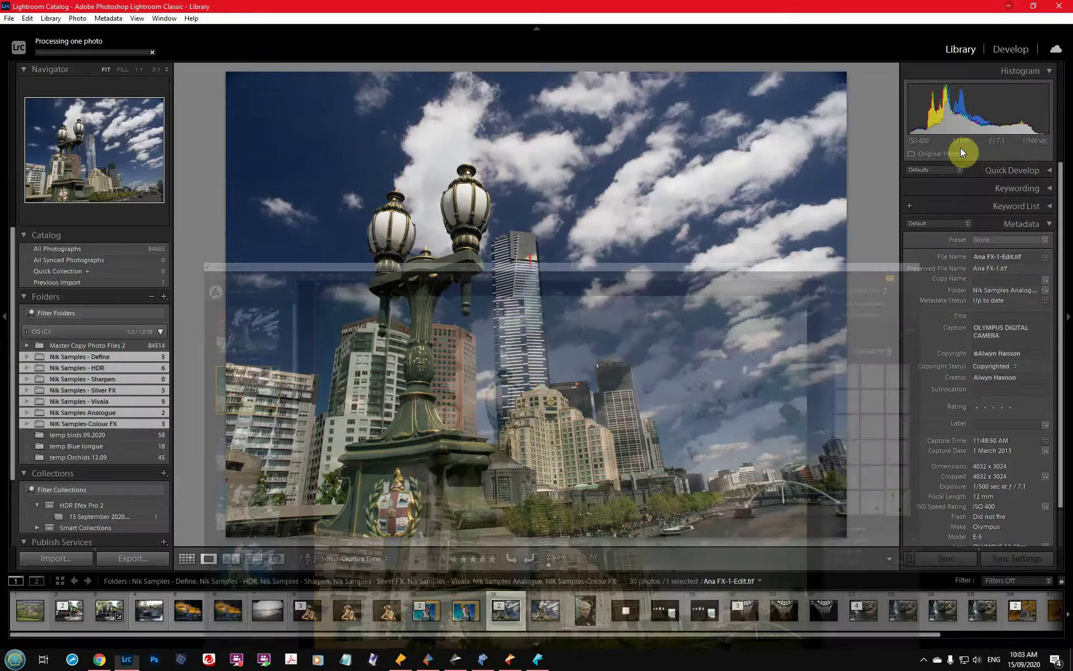
key("g")
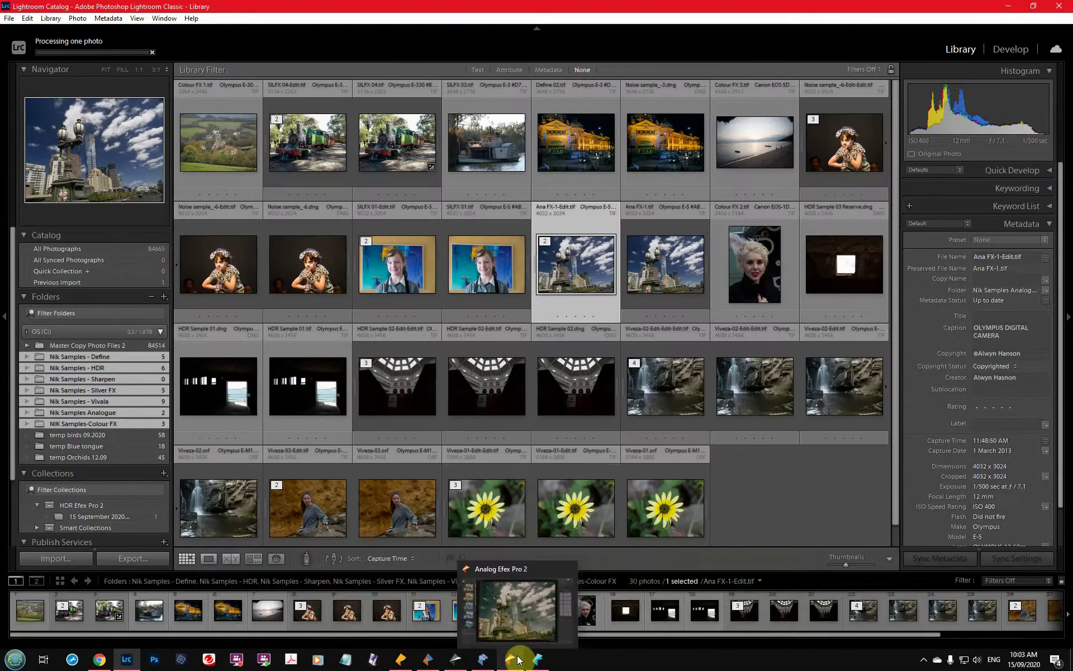
mouse_move(484, 660)
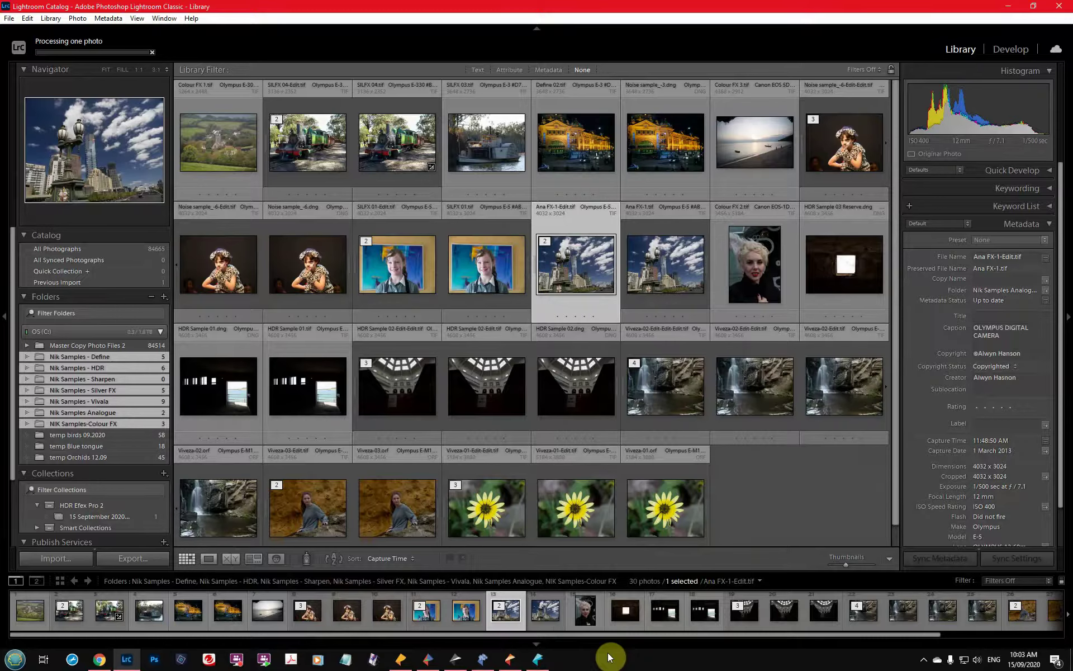
double_click(215, 285)
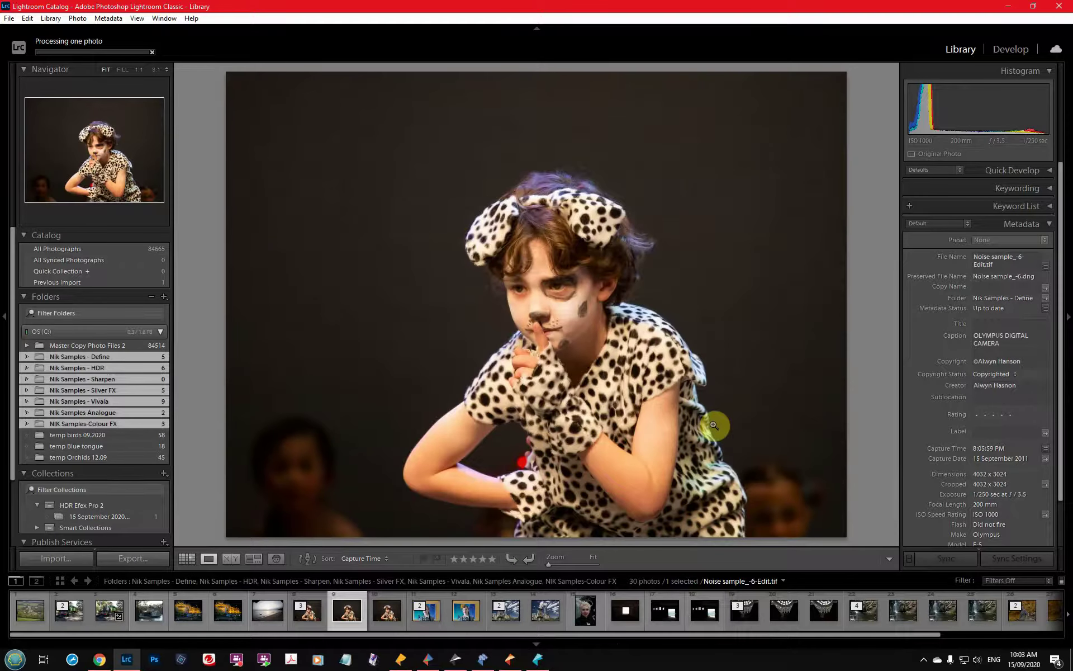
Step: Switch to Dfine 2 with the noise sample photo and move its window higher on the screen
left_click(479, 661)
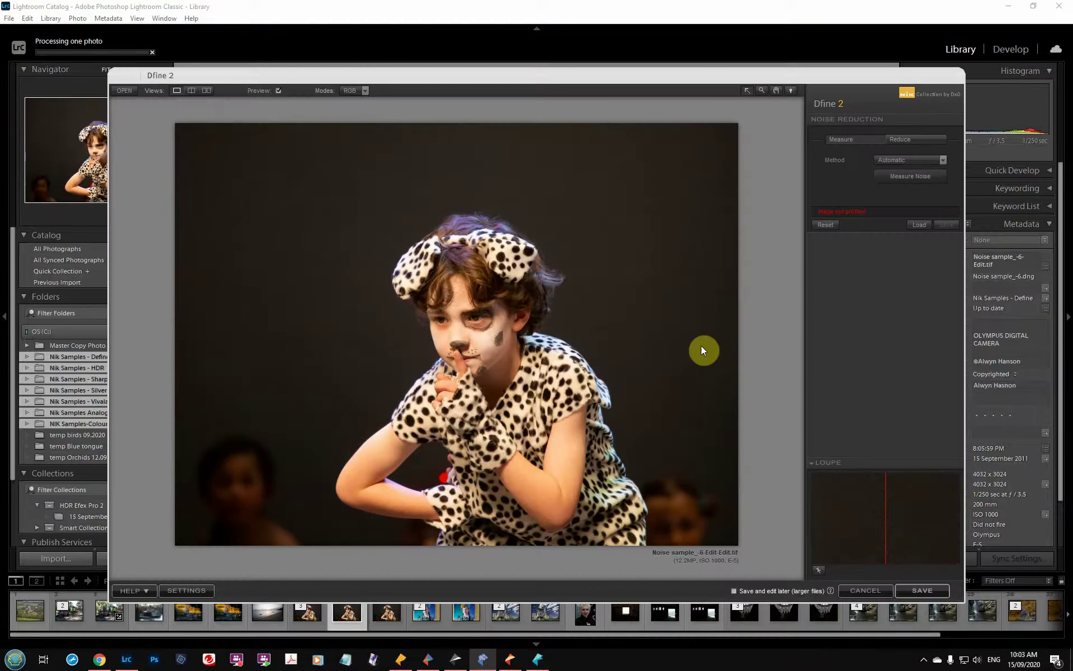
left_click(884, 139)
left_click_drag(696, 71, 677, 34)
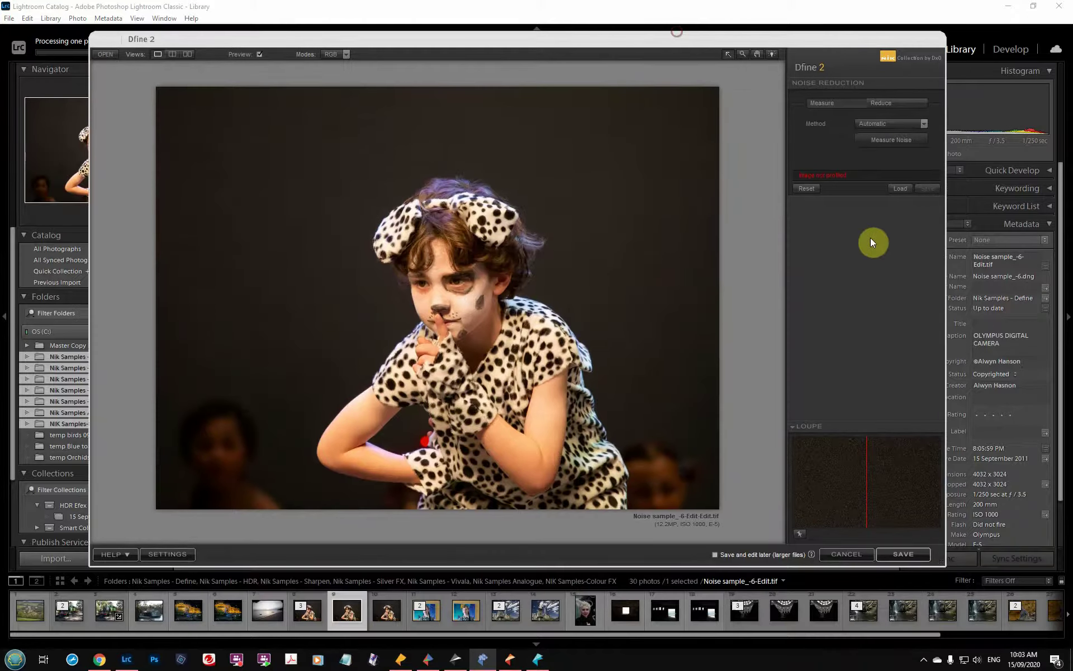
left_click(948, 317)
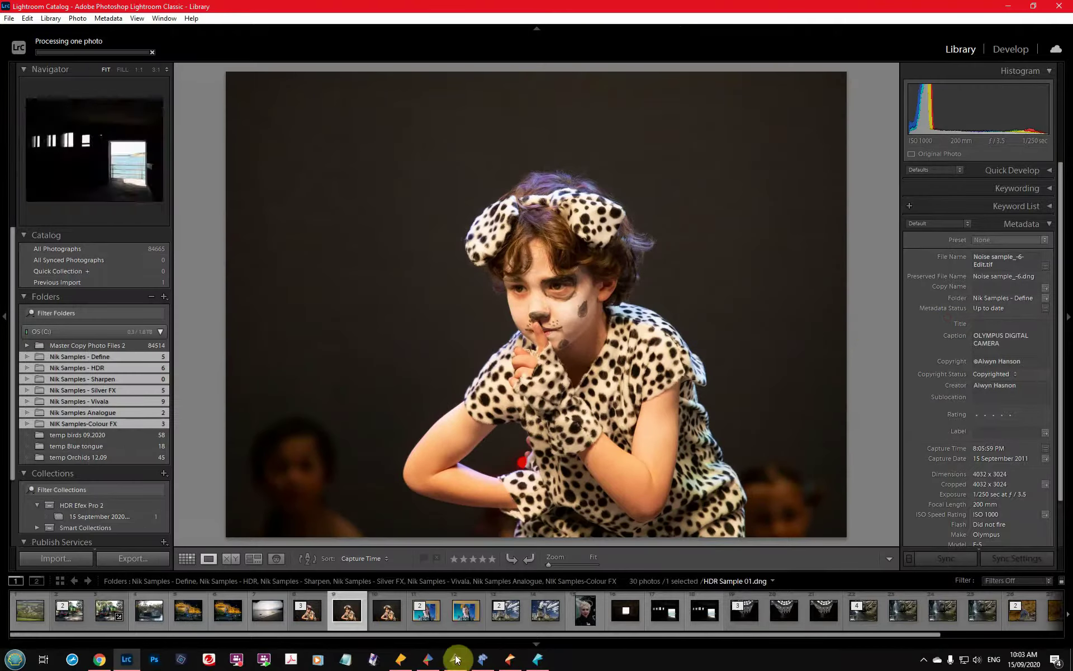
left_click(482, 659)
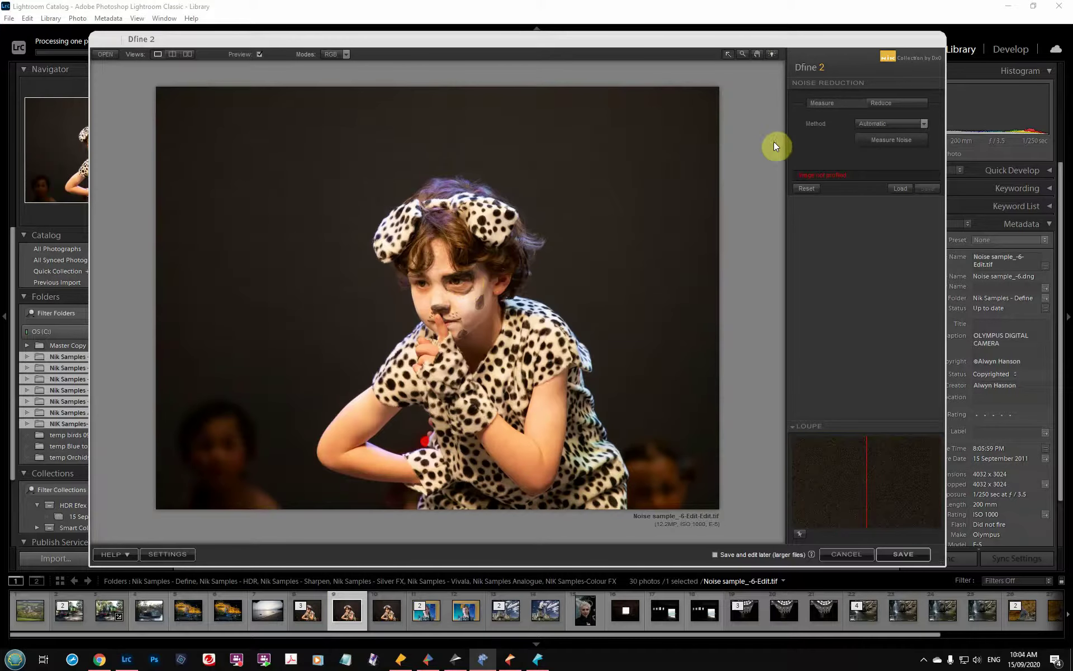
Step: Inspect the noise on the child's face at 100% and 300%, and measure the photo's noise with the Automatic method
left_click(775, 155)
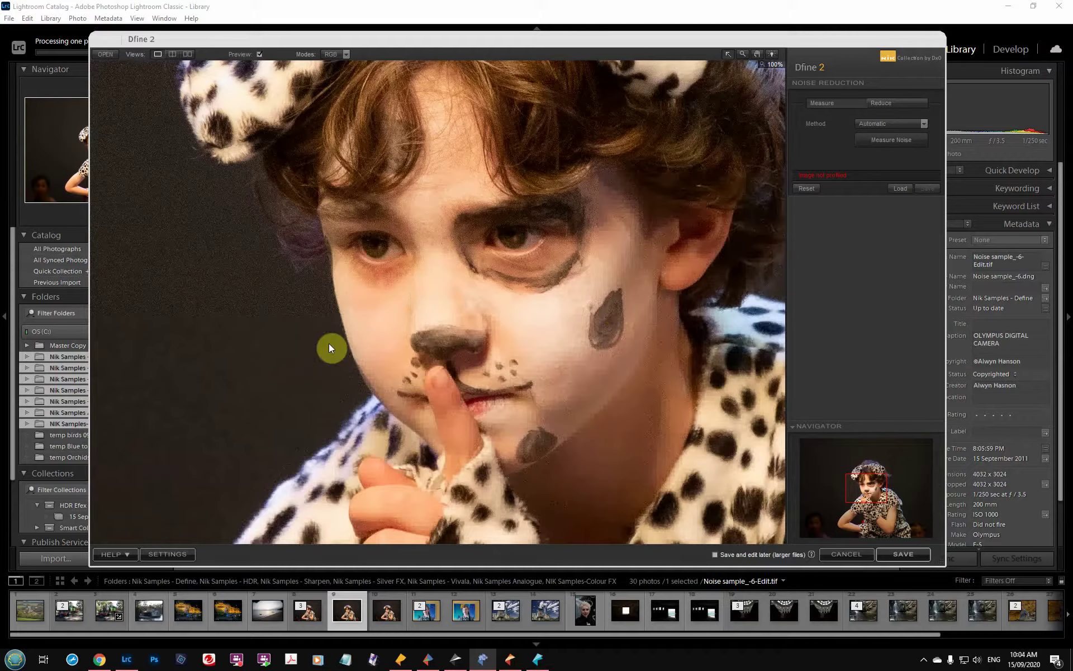
left_click(246, 321)
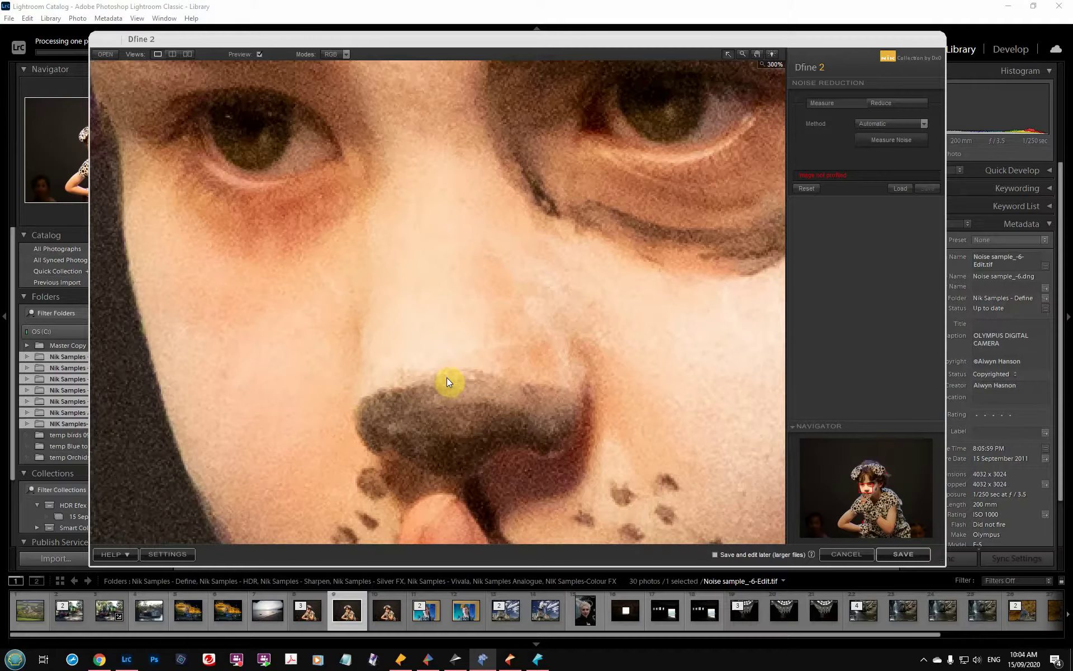
left_click(462, 377)
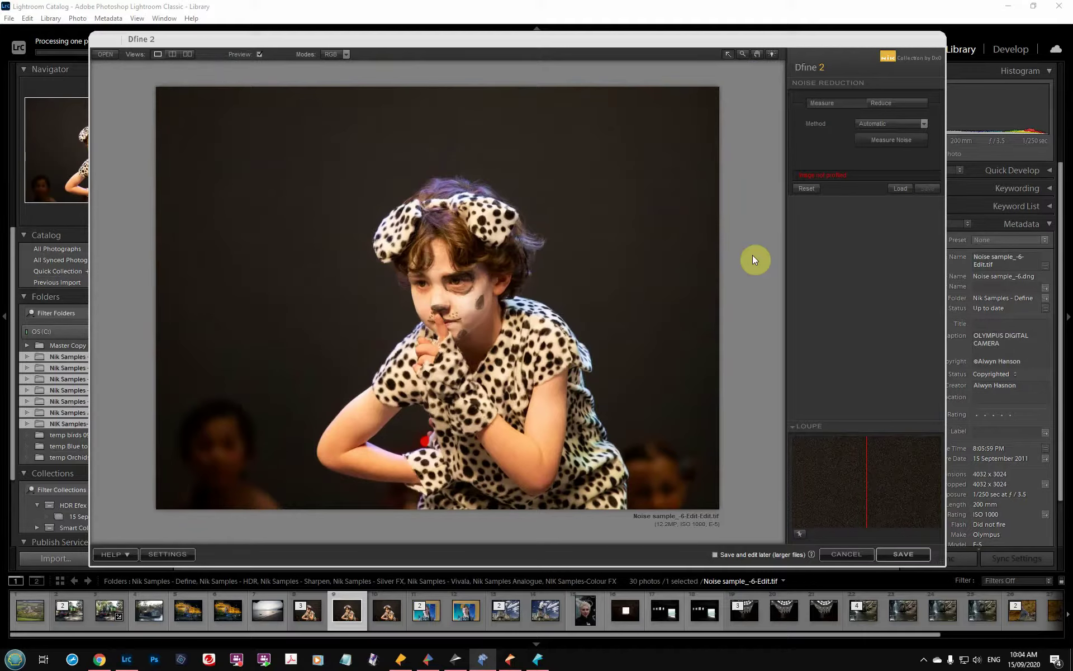
left_click(880, 141)
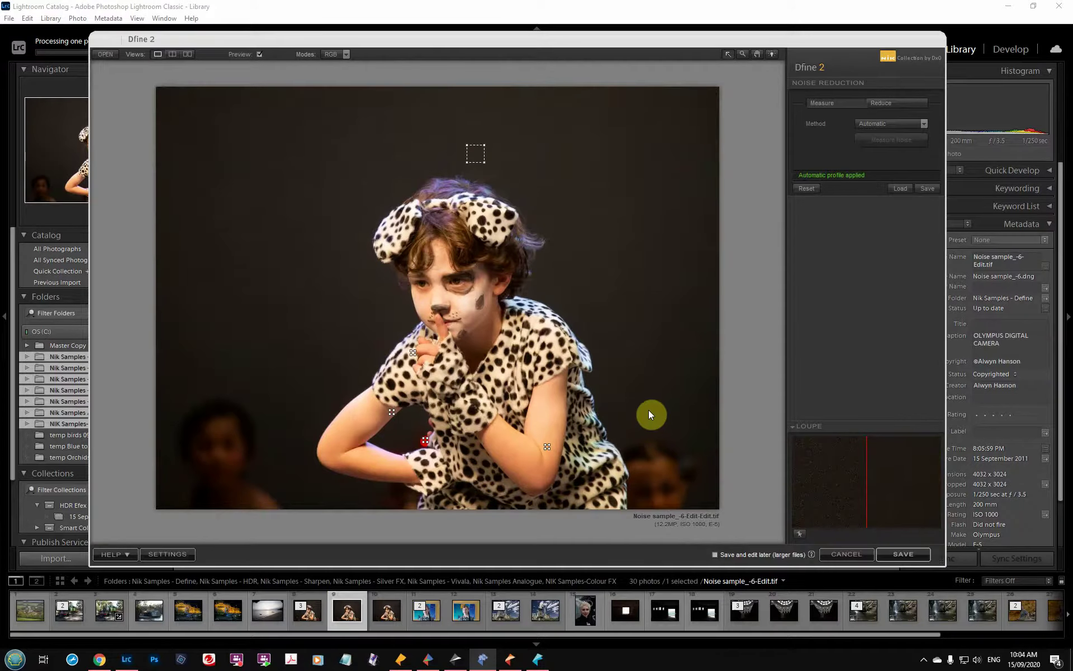
Step: Switch to the Reduce stage with the Control Points method and compare before and after in split view at 100%
left_click(875, 123)
left_click(882, 106)
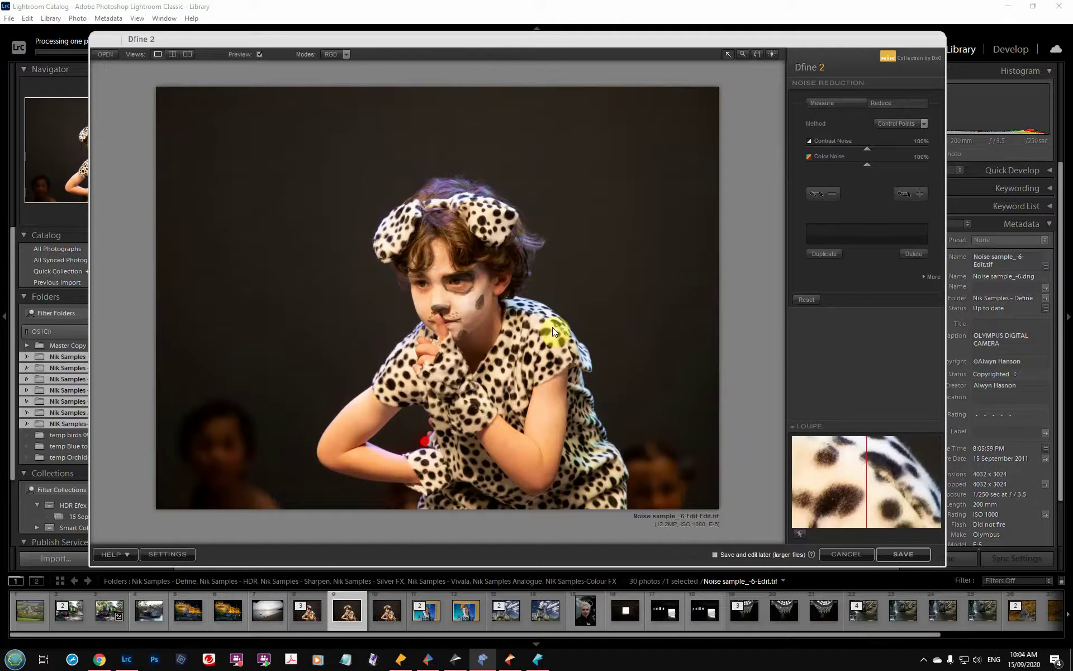
left_click(625, 317)
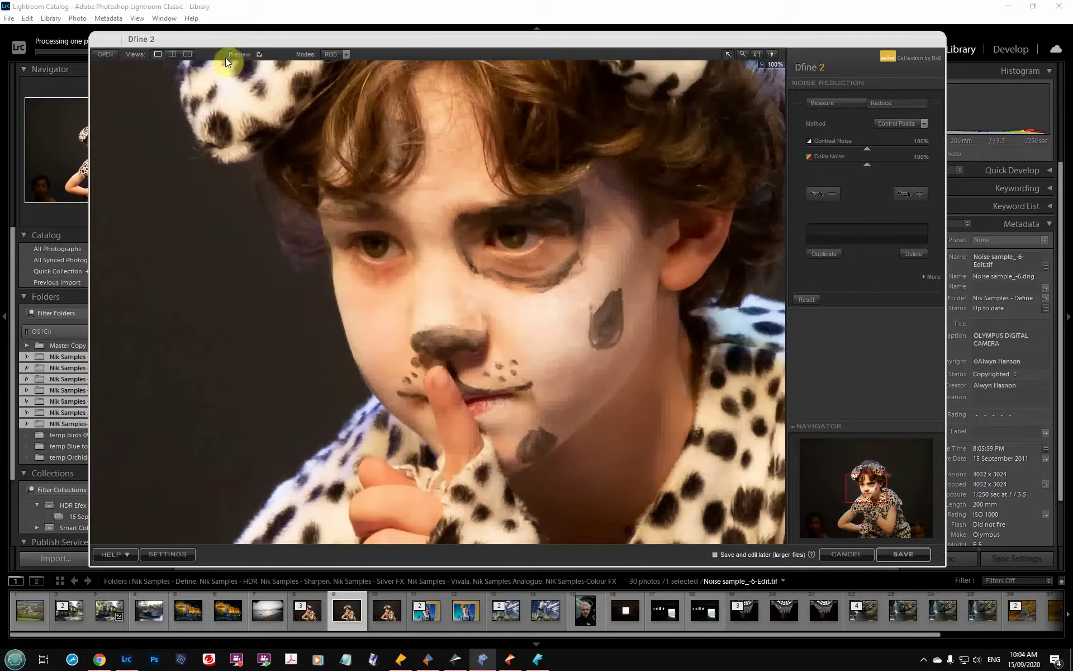
left_click(172, 55)
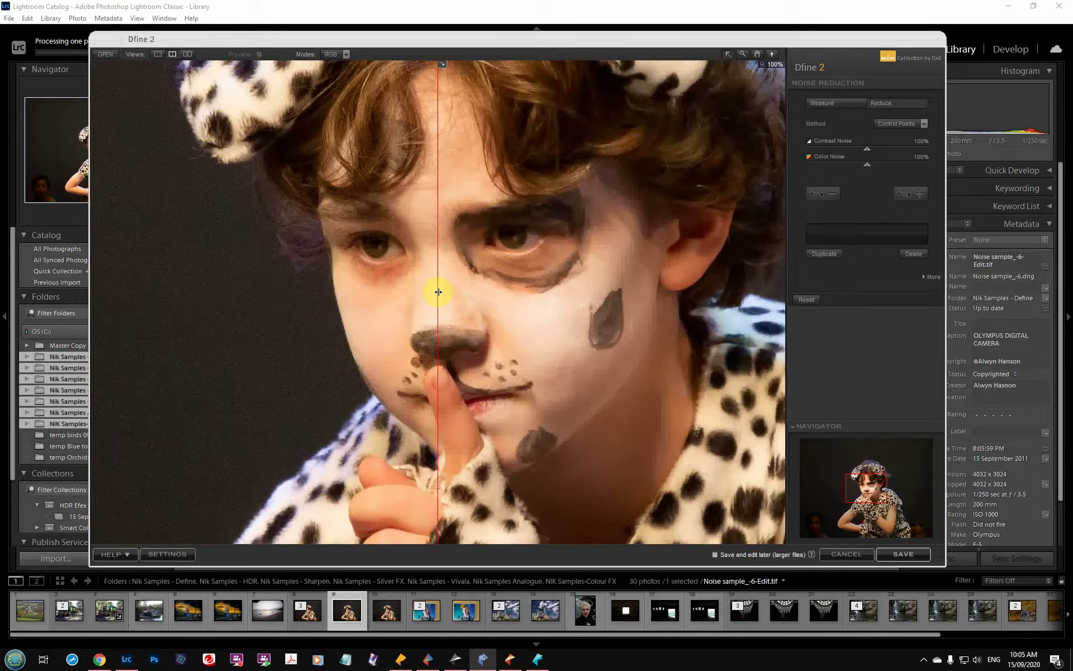
Step: Slide the before/after divider to the photo's far left to show the noise reduction, and move the Dfine 2 window down to uncover Lightroom
left_click_drag(436, 293, 123, 304)
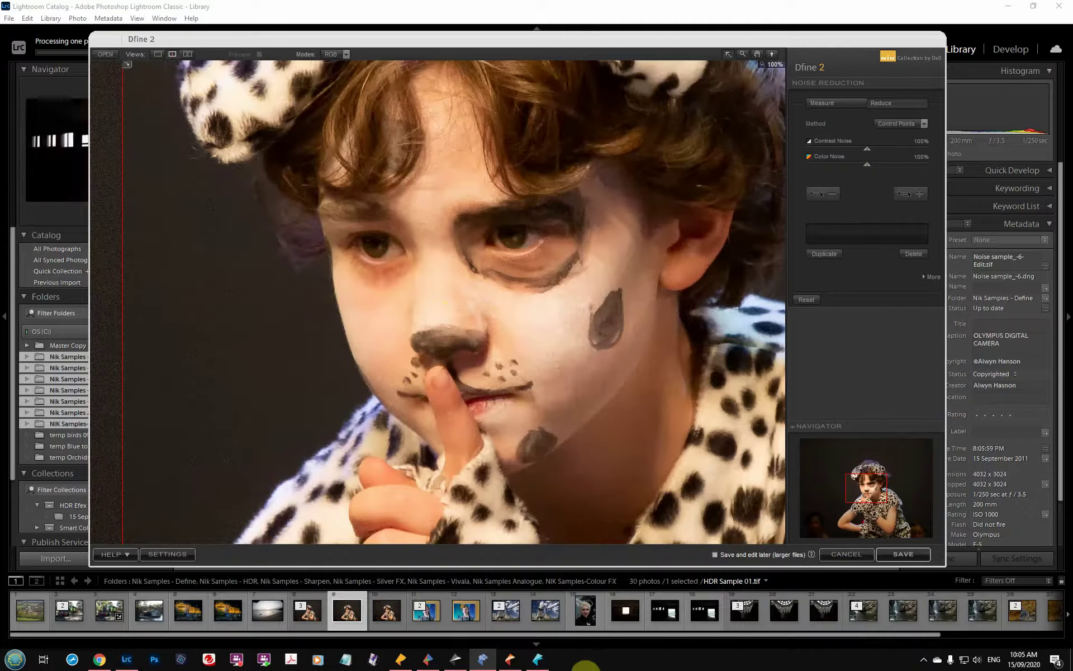
left_click(463, 664)
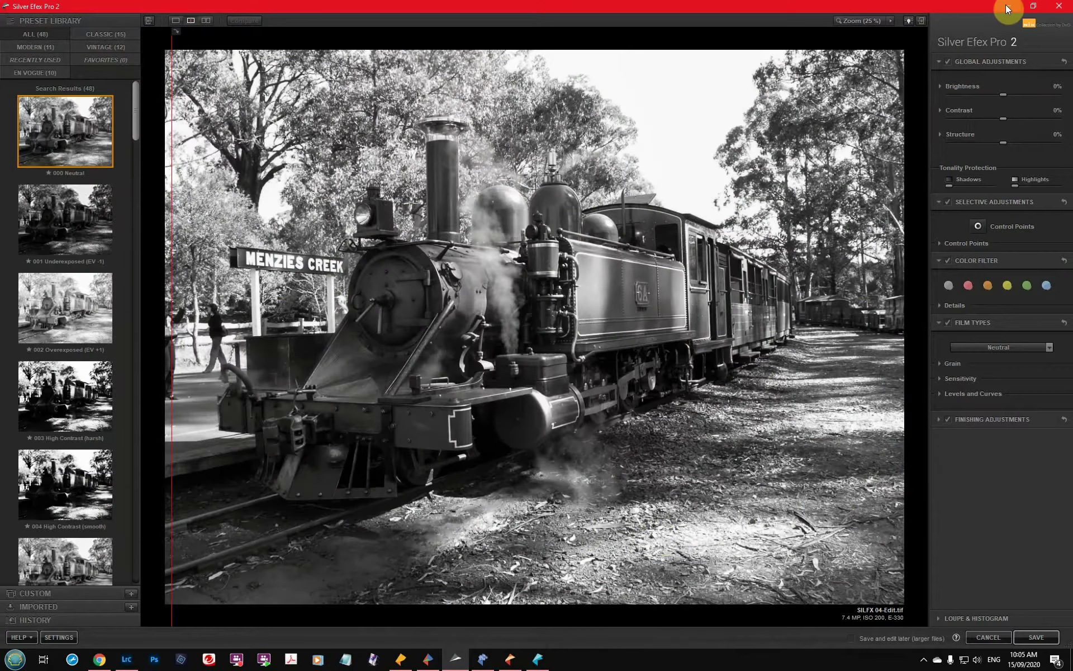
left_click(1008, 8)
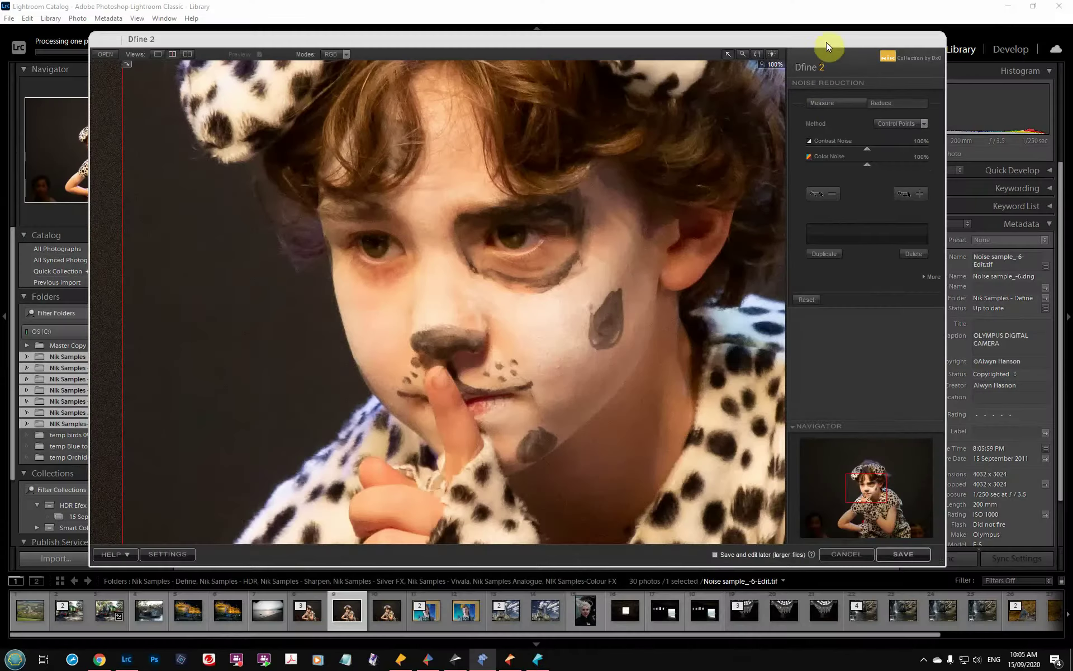
left_click_drag(827, 42, 639, 665)
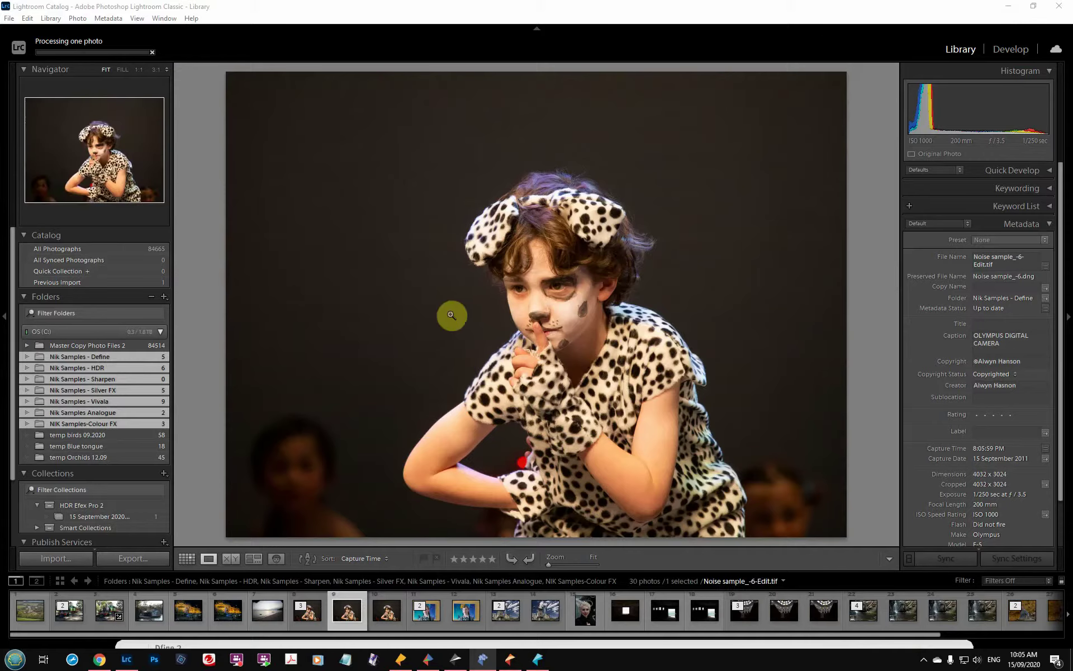
Step: Show SILFX 04-Edit.tif fitted to view in the Lightroom Library, and switch to Silver Efex Pro 2
left_click(500, 306)
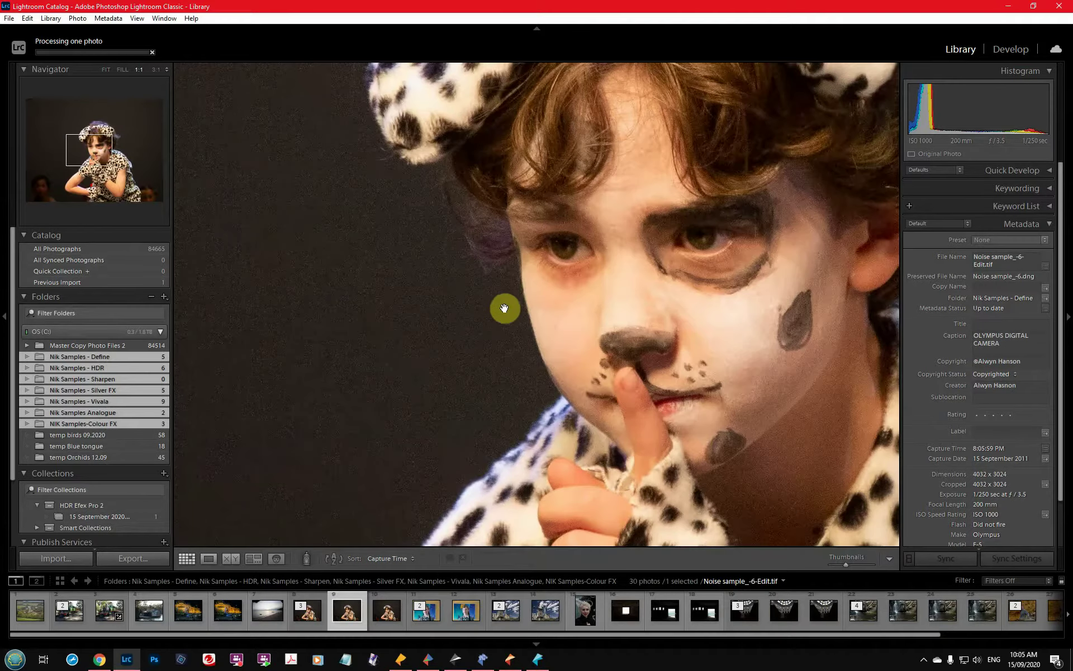
key("g")
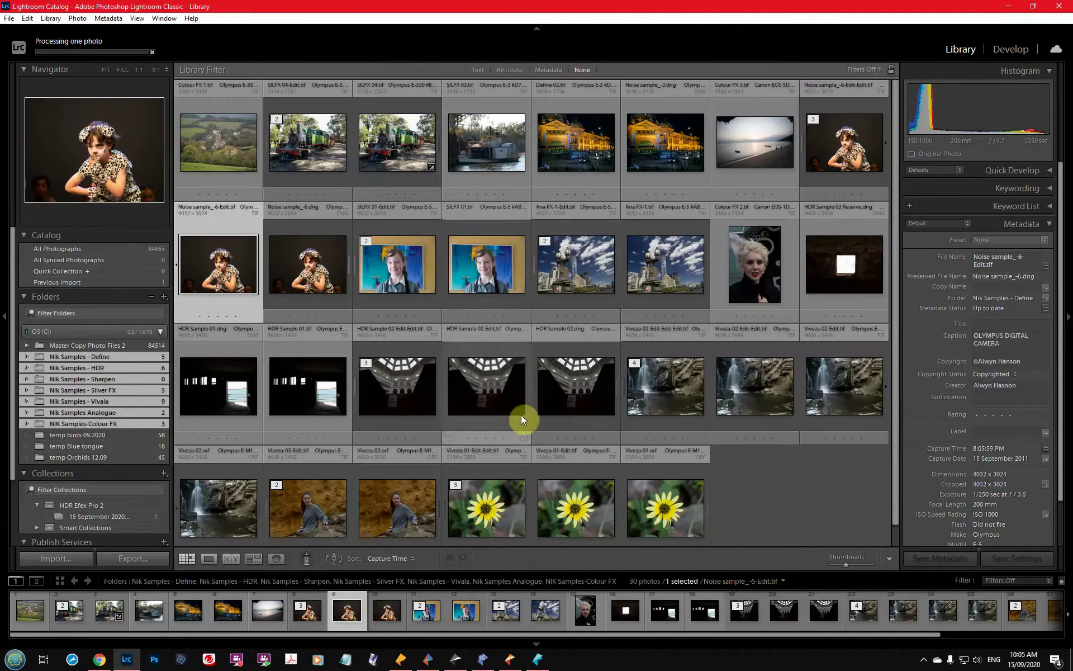
double_click(318, 155)
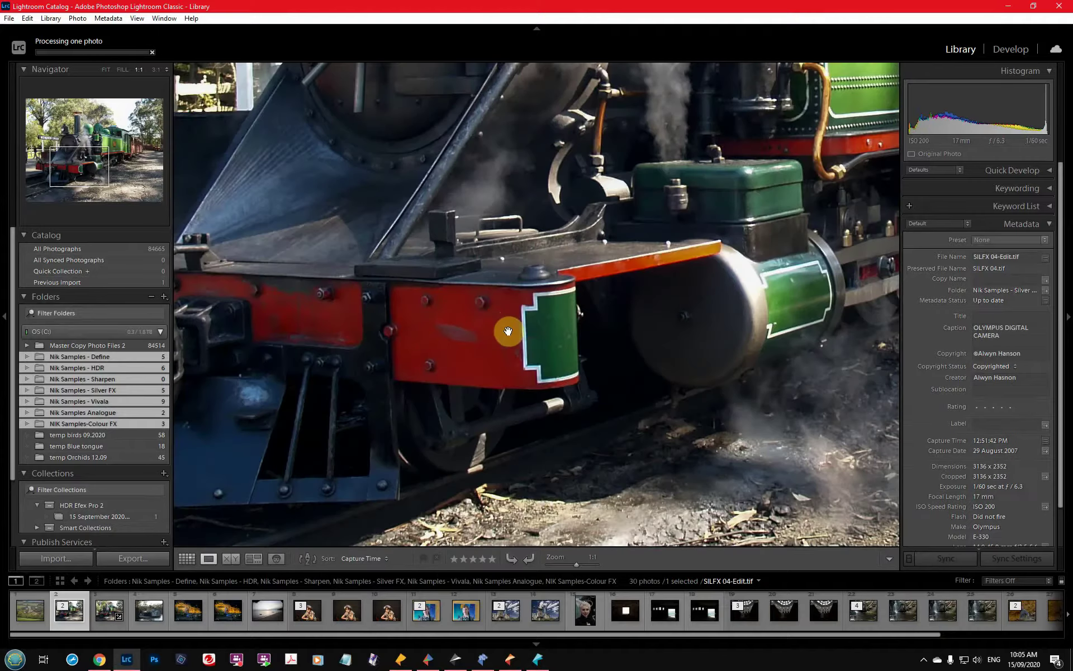
left_click(641, 491)
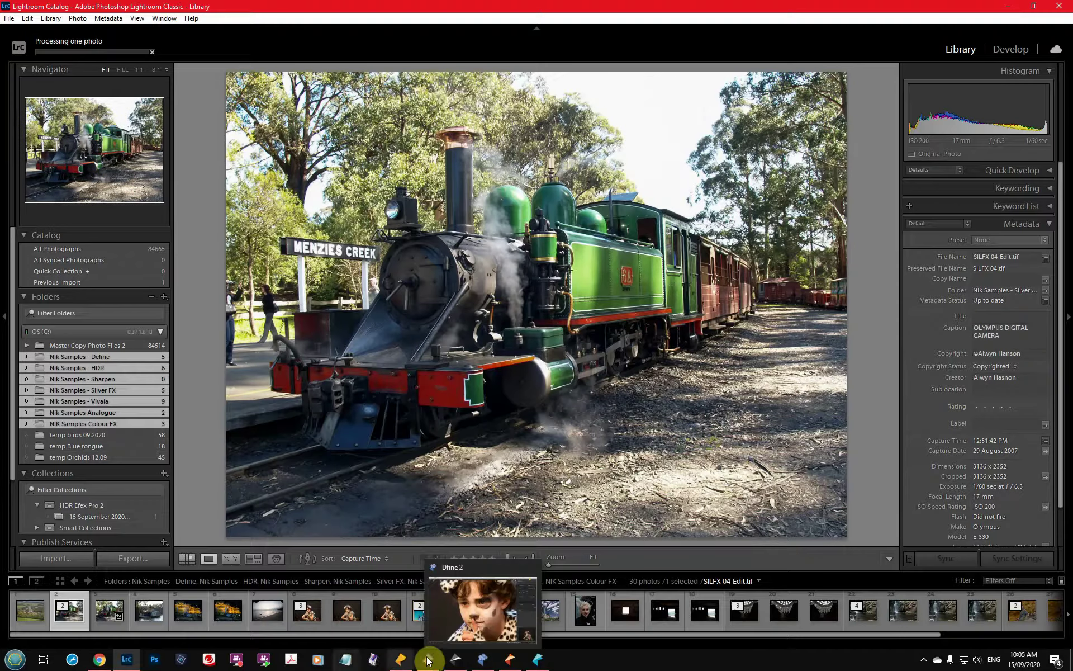
left_click(454, 665)
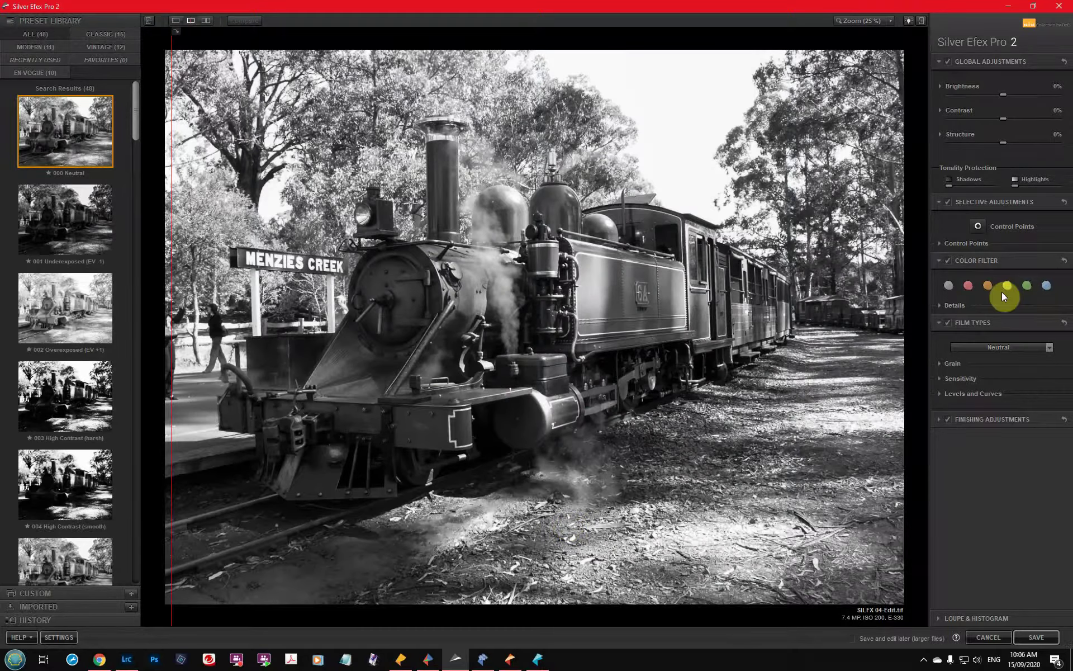
Step: Try the red and blue color filters on the locomotive photo and turn off the Color Filter adjustment
left_click(966, 284)
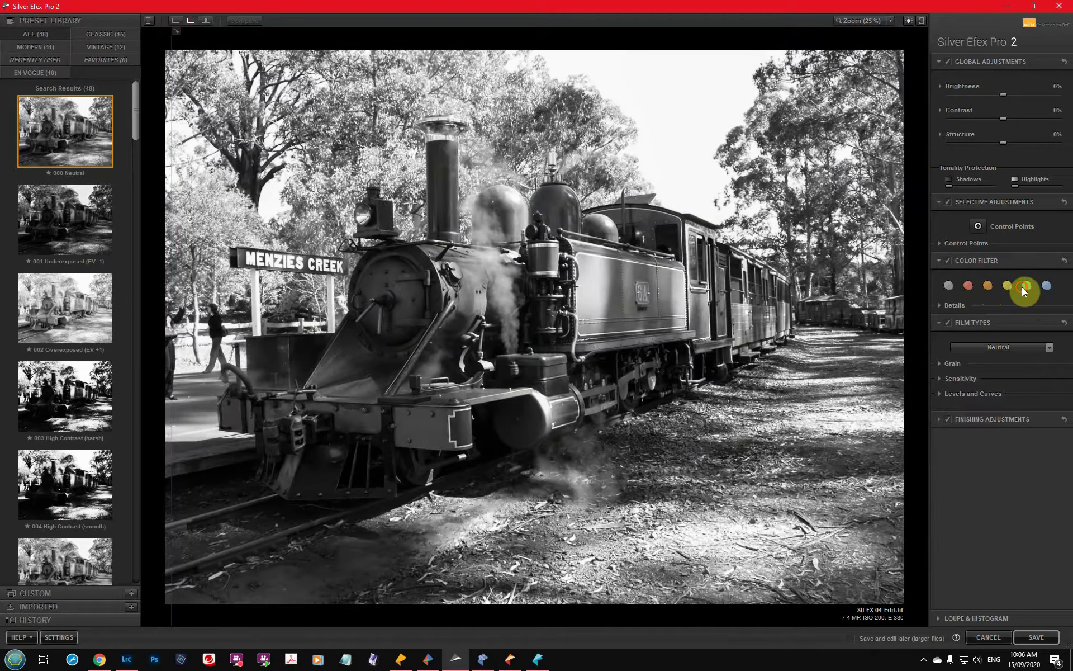
left_click(1047, 286)
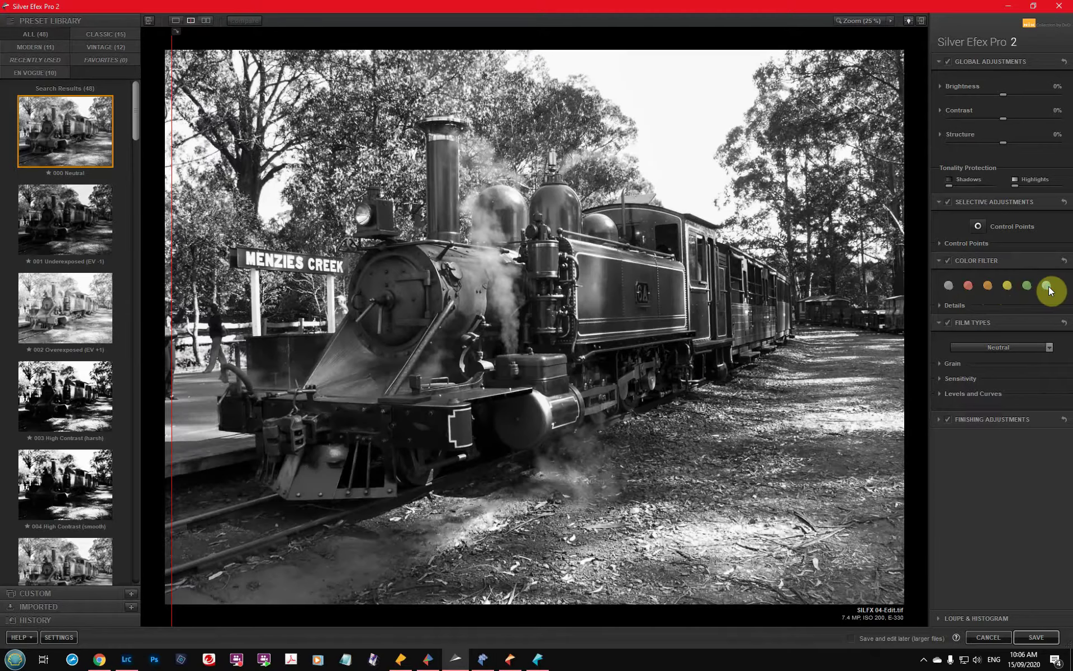
left_click(948, 261)
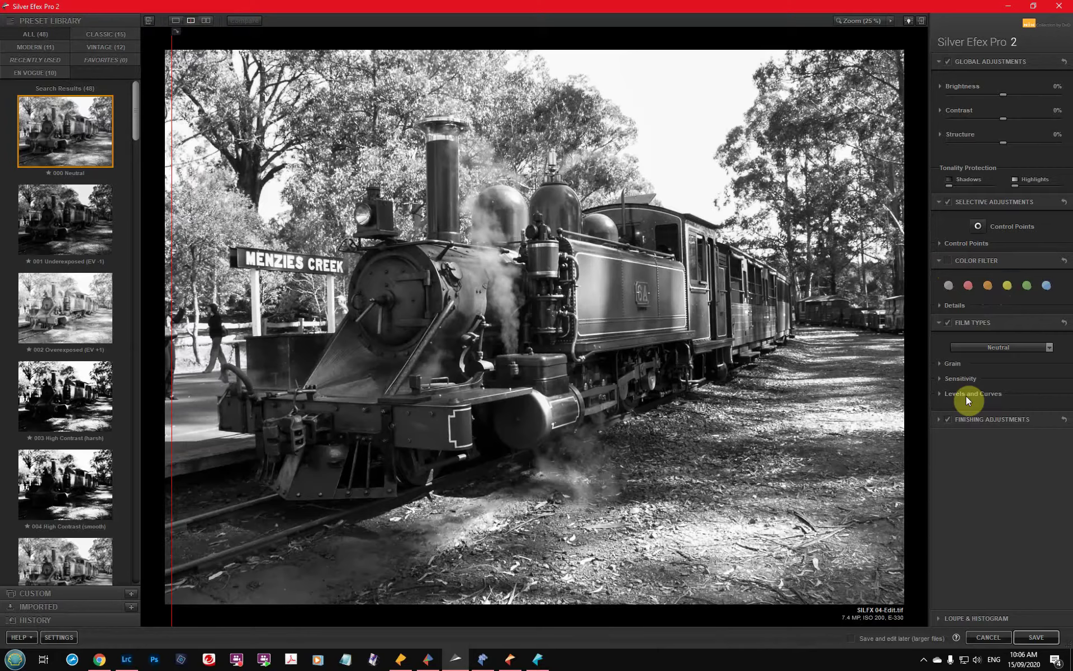
Step: Try presets including 003 High Contrast (harsh) and 004 High Contrast (smooth) on the locomotive photo, and return to 000 Neutral
left_click(70, 393)
left_click(83, 484)
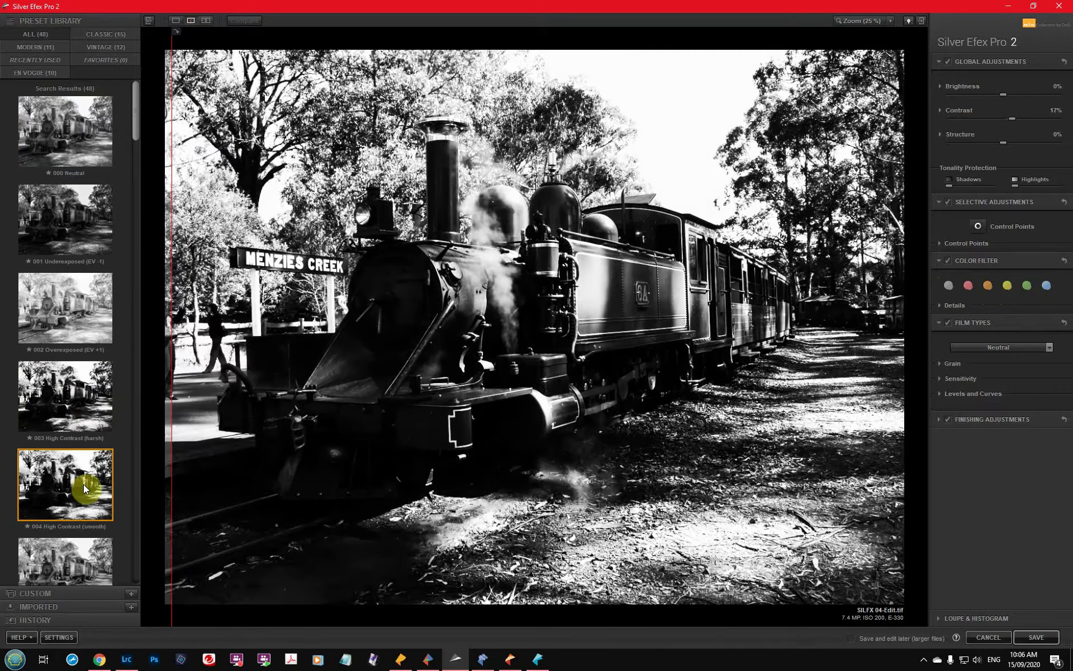
left_click(88, 562)
left_click(43, 118)
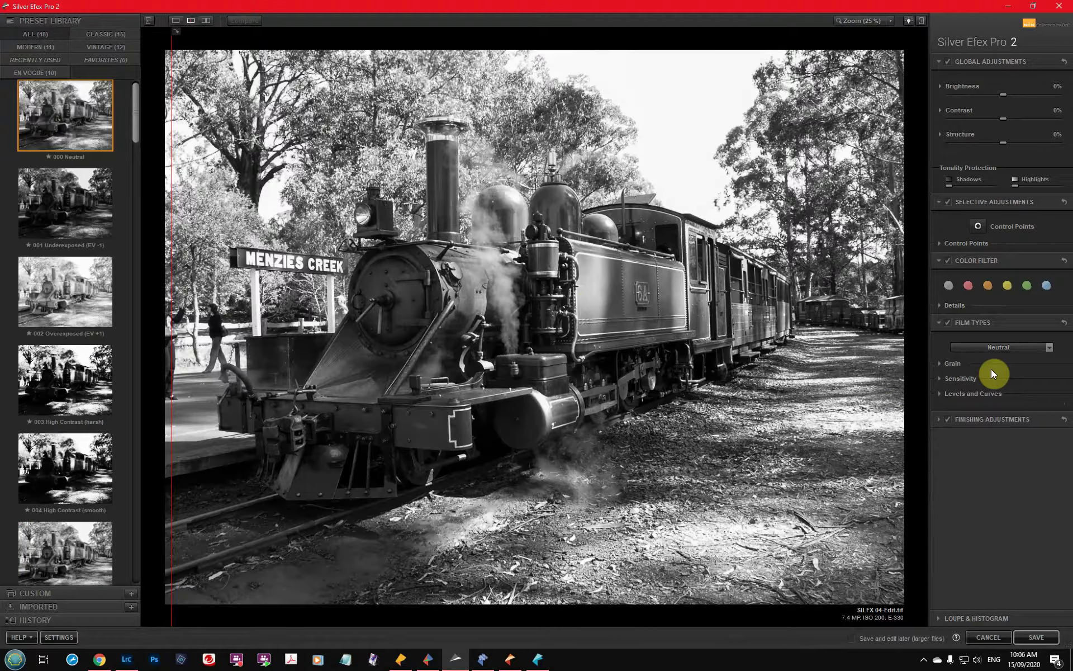
Step: Browse the available film types and apply Agfa APX 400 to the locomotive photo
left_click(1051, 345)
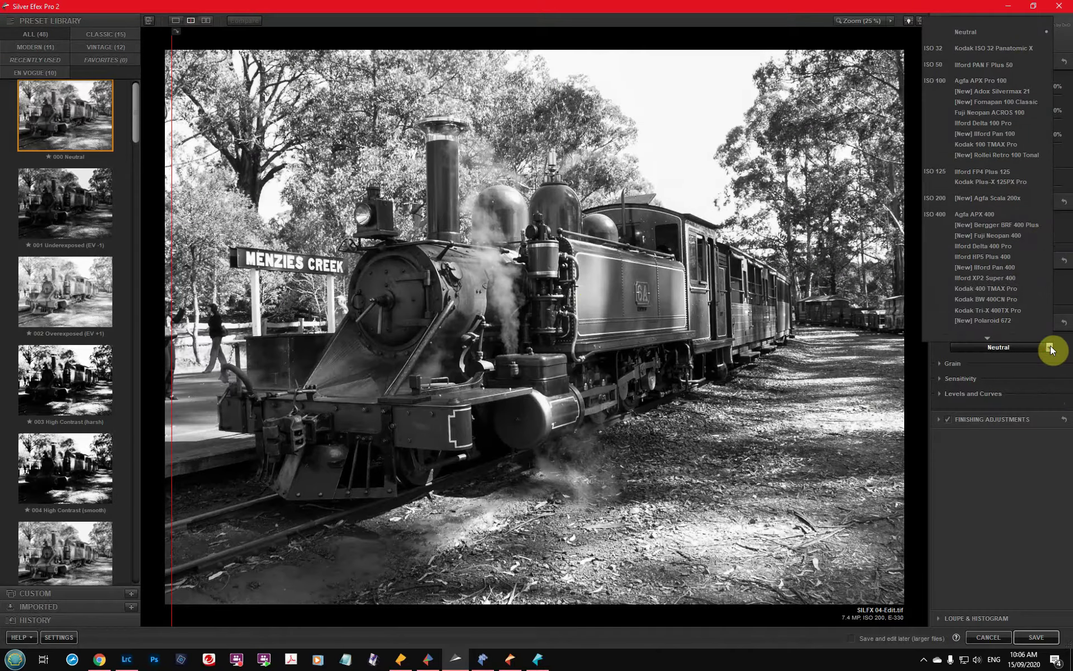
scroll(1044, 231, "down", 1)
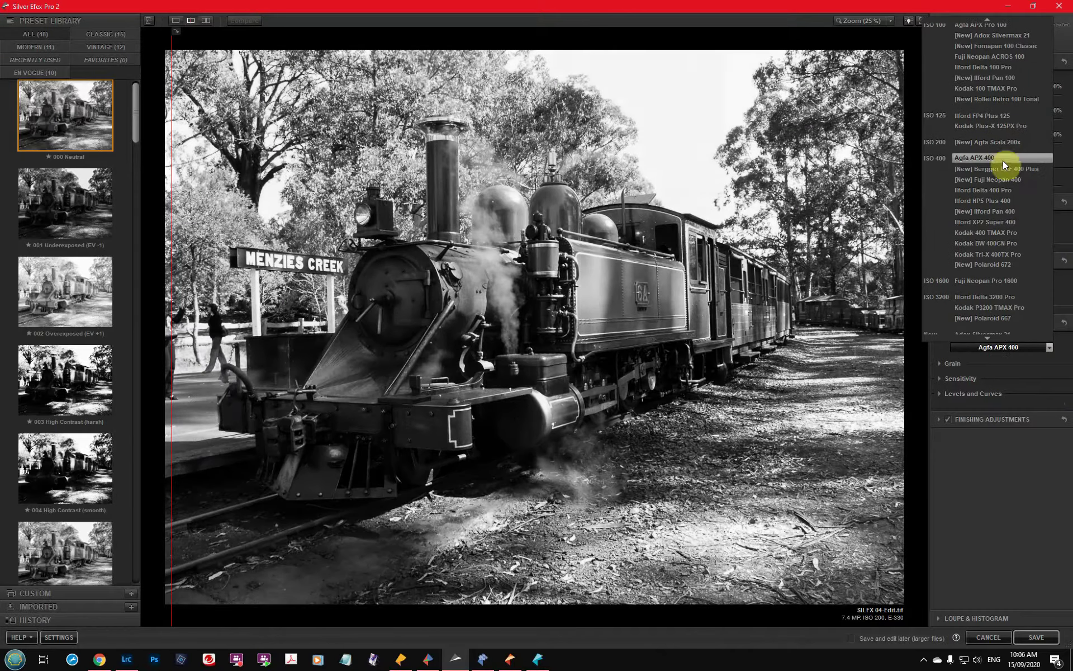
scroll(1003, 176, "down", 1)
scroll(1003, 177, "down", 8)
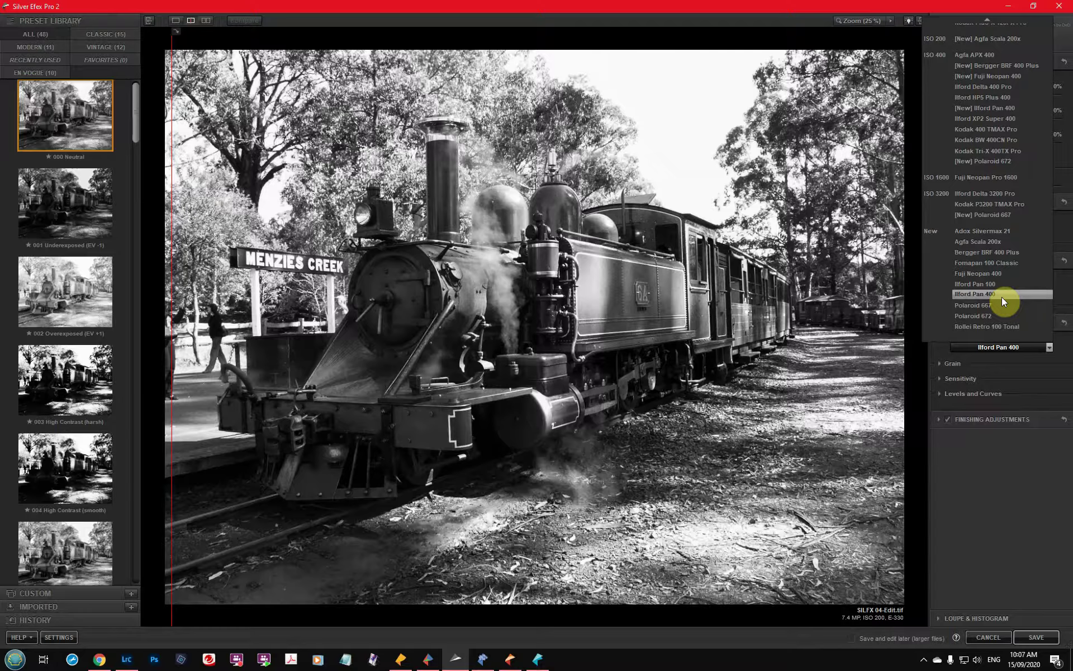
left_click(975, 55)
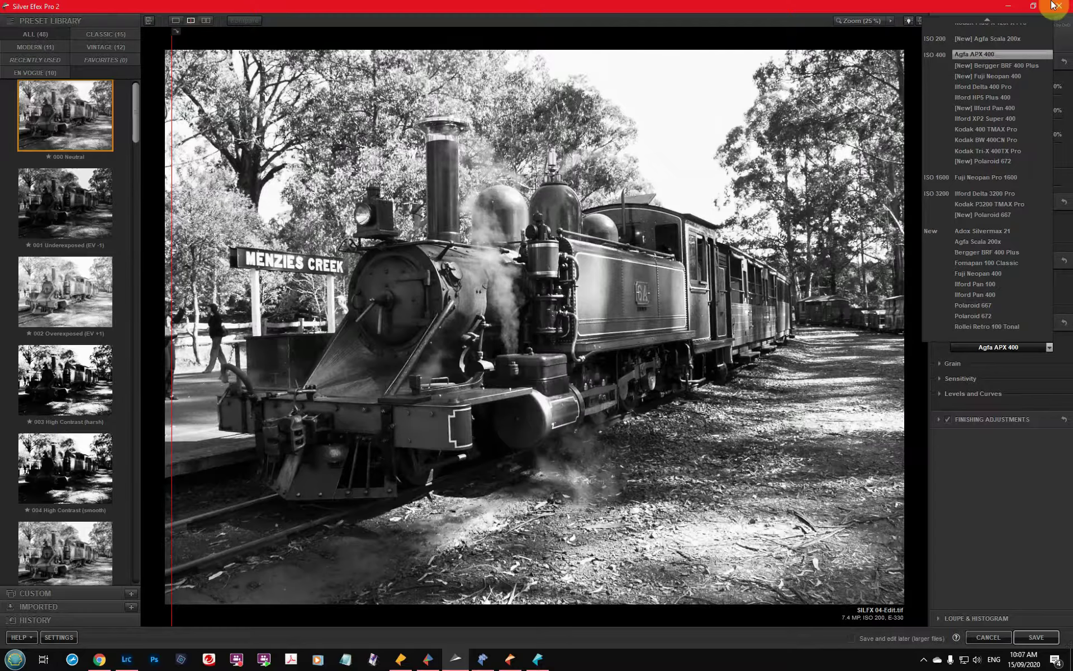
Step: Minimize Silver Efex Pro 2 and show Colour FX 1.tif enlarged in the Lightroom Library
left_click(1013, 7)
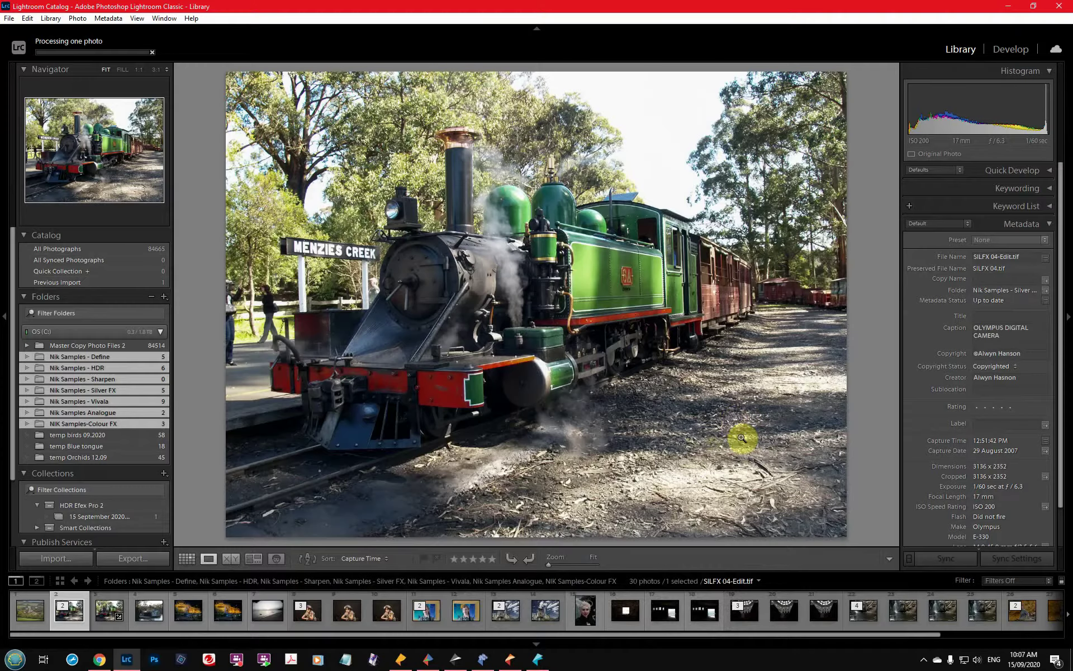
key("g")
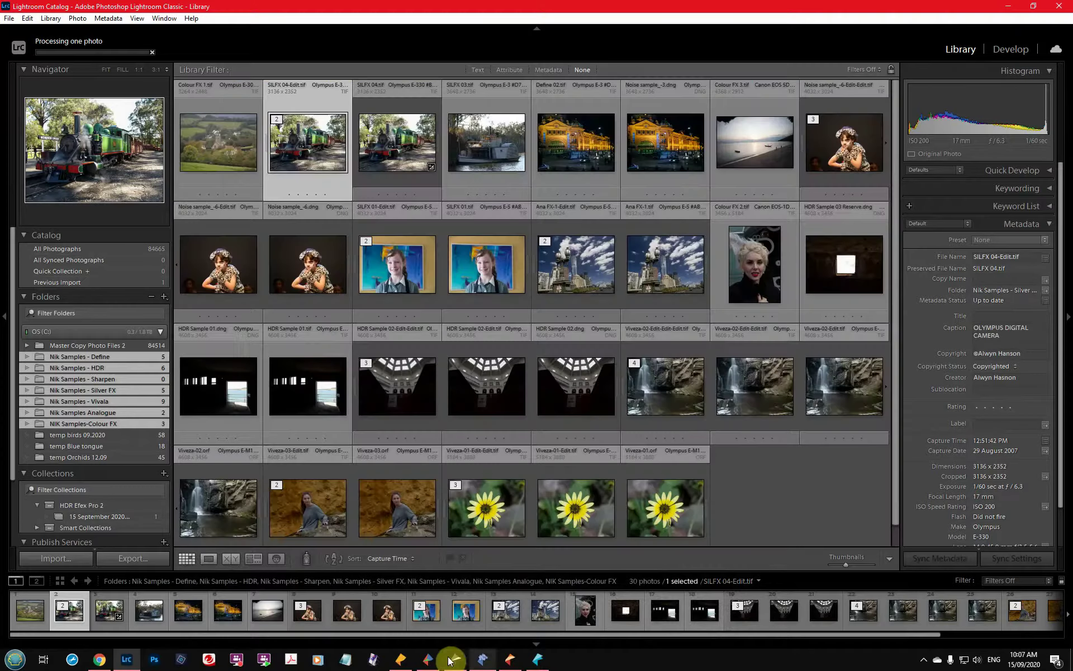
mouse_move(439, 662)
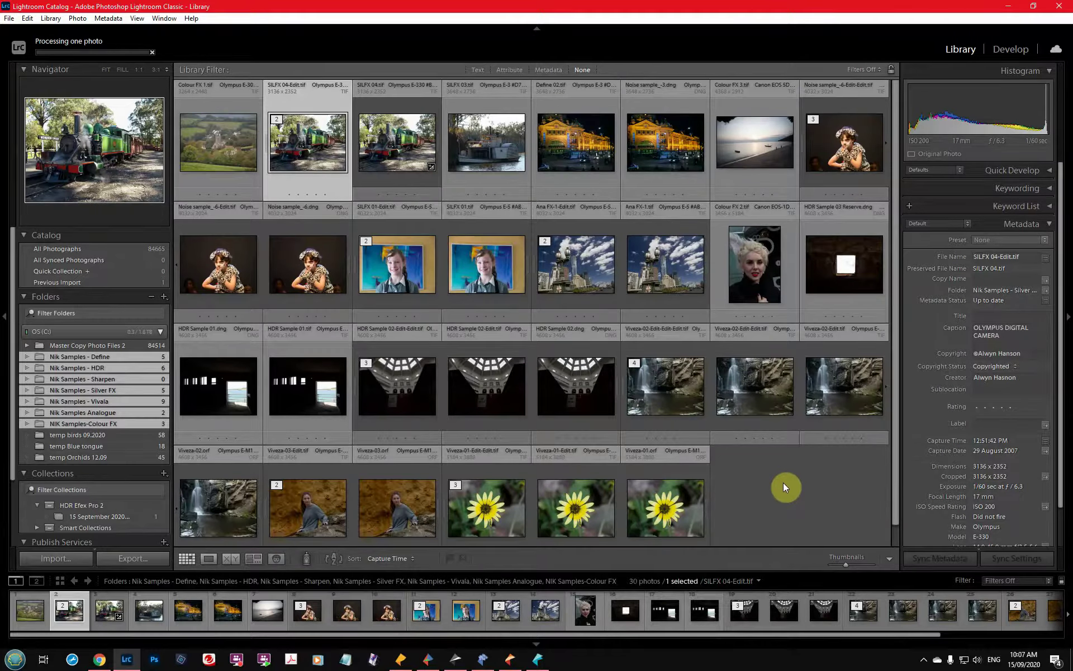
double_click(207, 148)
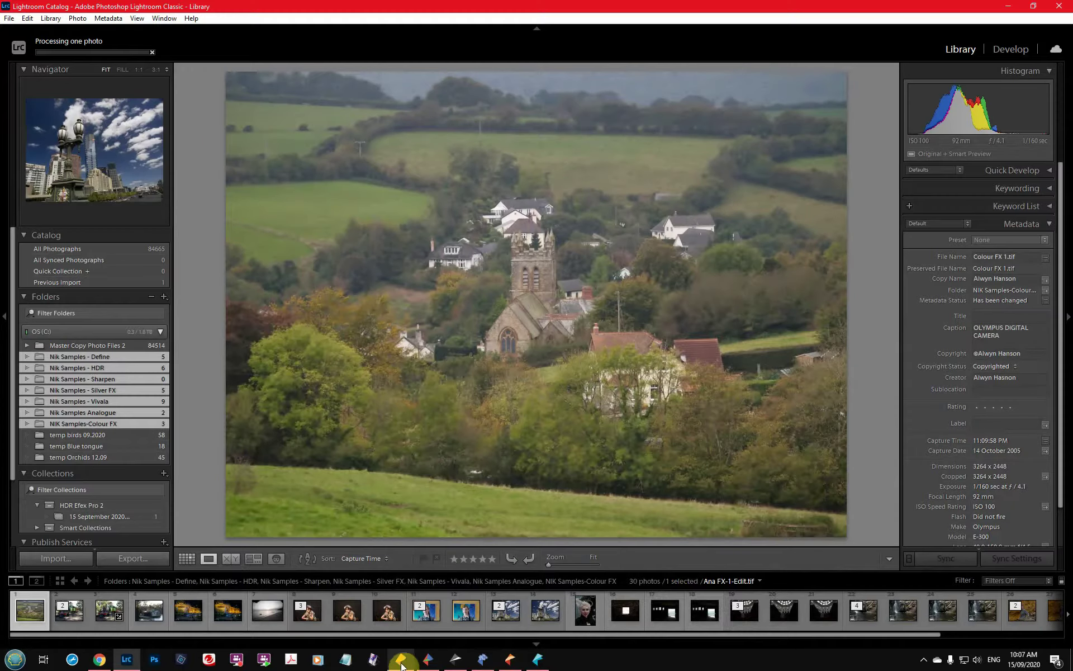
Step: Switch to Color Efex Pro 4 in a maximized window and reveal the Indian Summer filter across the whole village photo
left_click(440, 661)
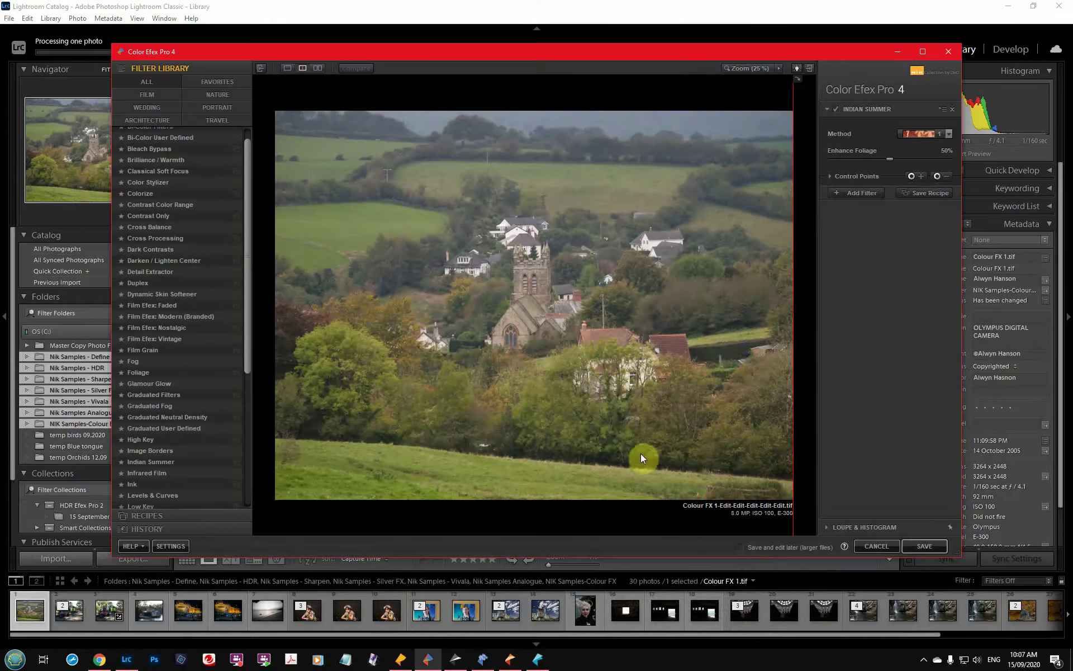
left_click(923, 52)
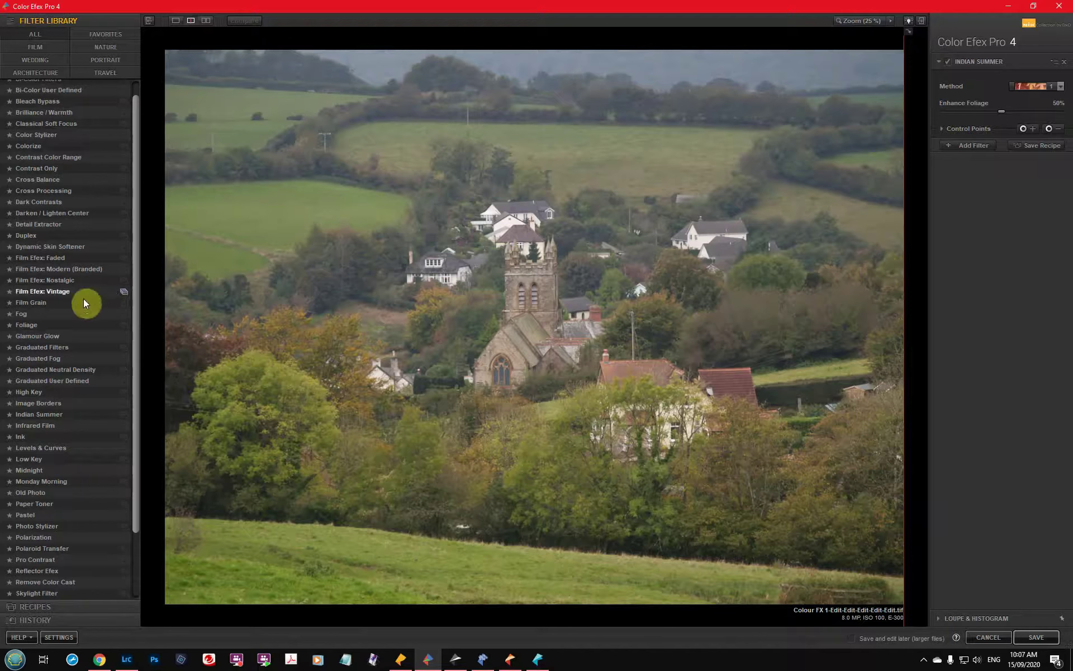
left_click(69, 414)
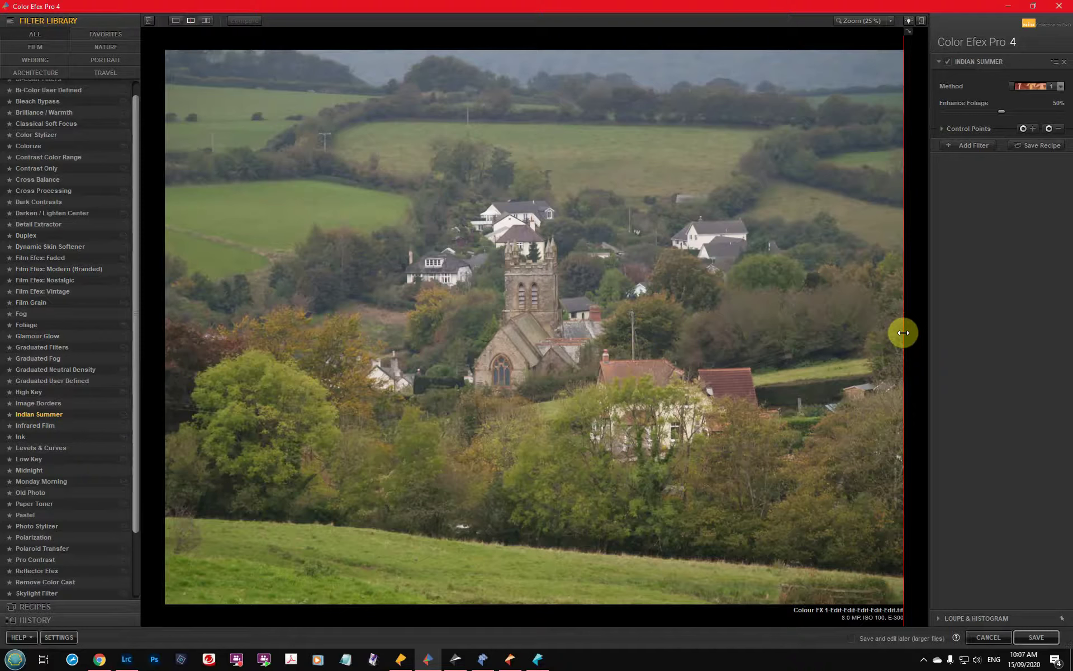
left_click_drag(903, 332, 904, 363)
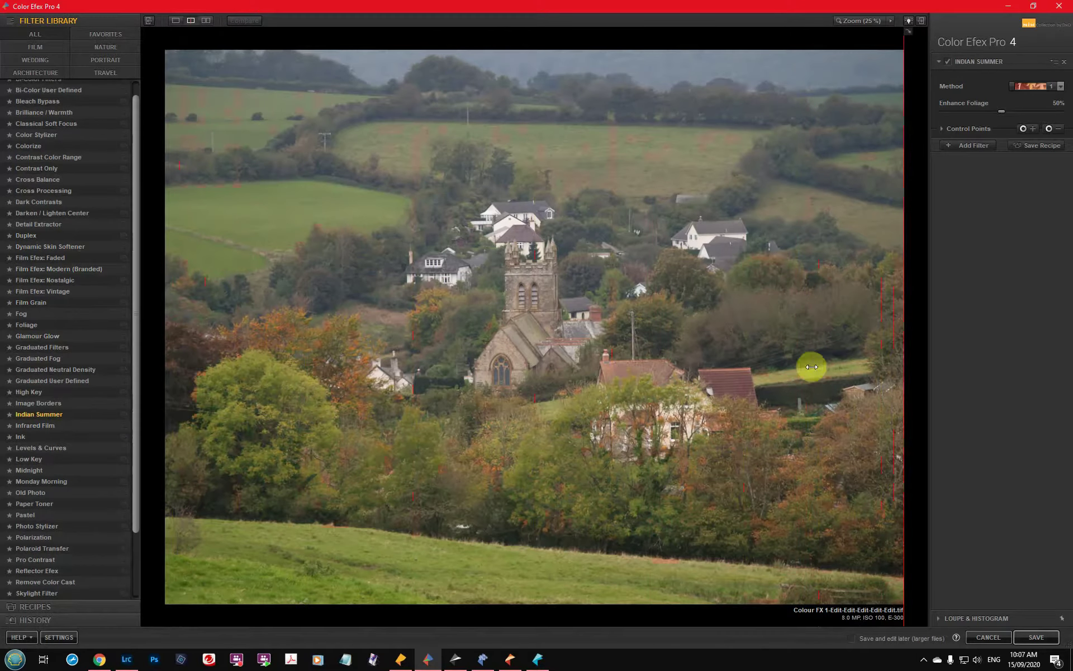
left_click_drag(811, 366, 165, 361)
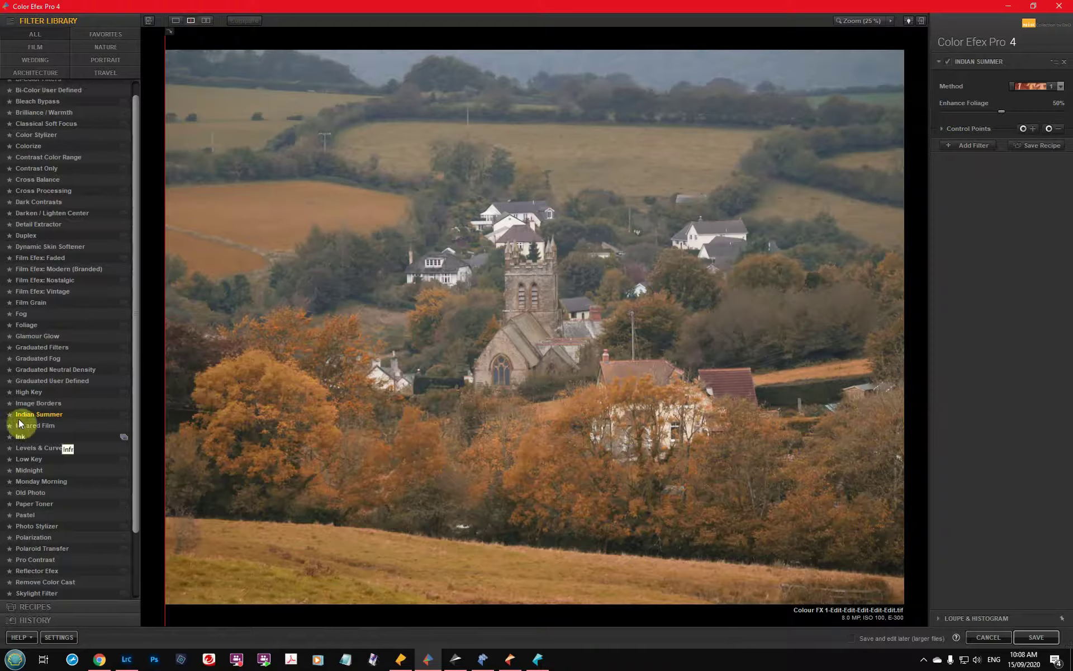
Step: Apply the Graduated Fog filter to the village photo with Rotation 360°, Blend 42% and Vertical Shift 53%
left_click(35, 358)
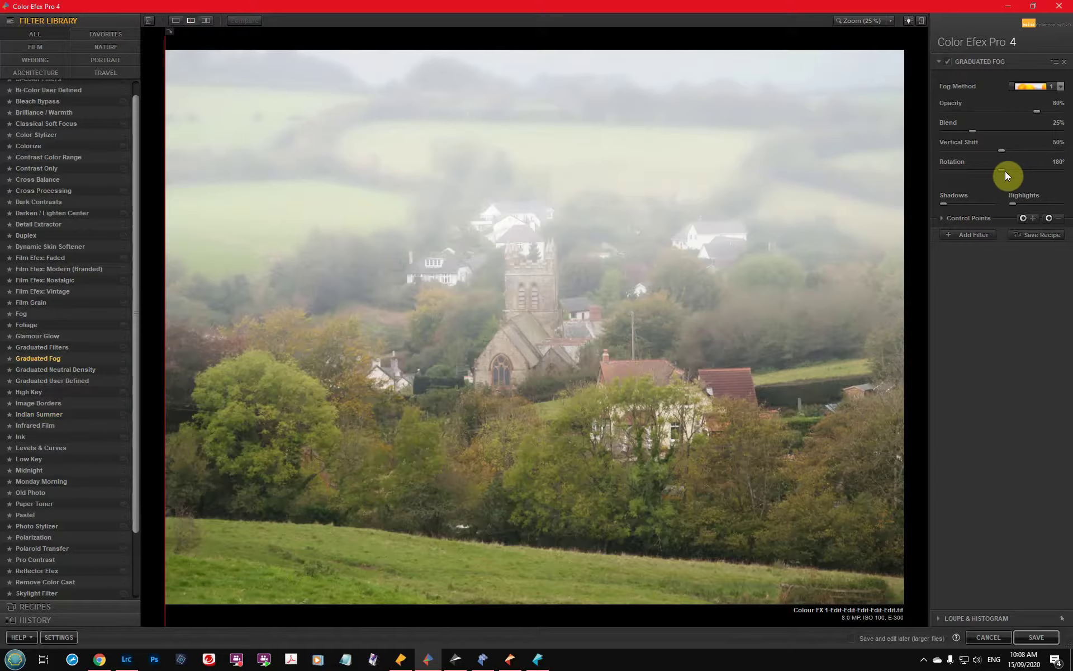
left_click_drag(1005, 172, 1067, 172)
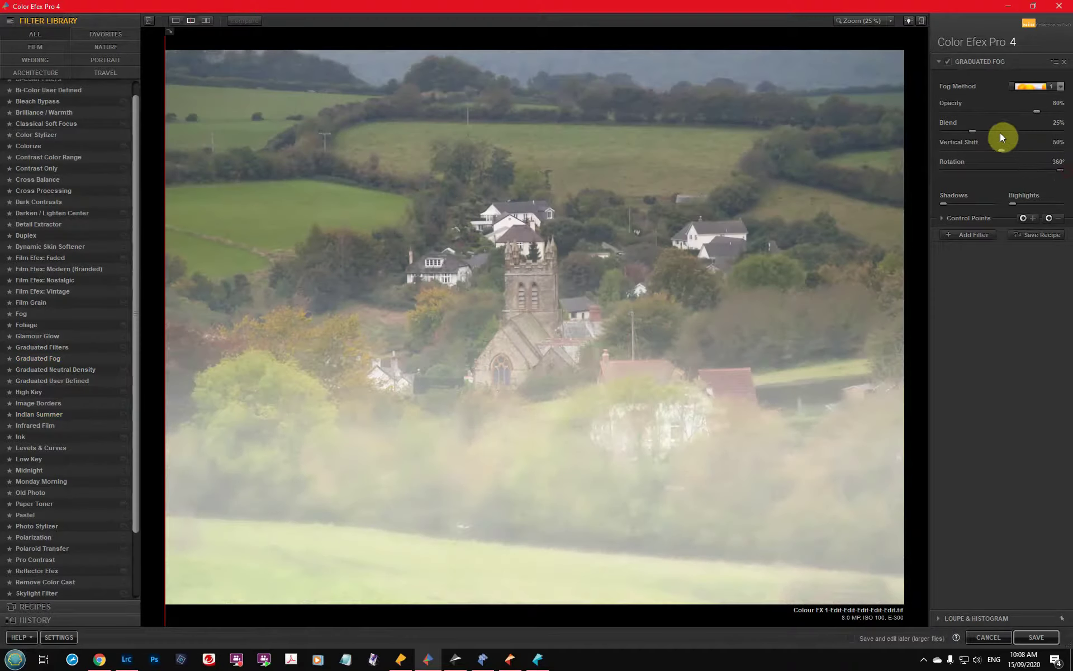
left_click_drag(974, 132, 1005, 152)
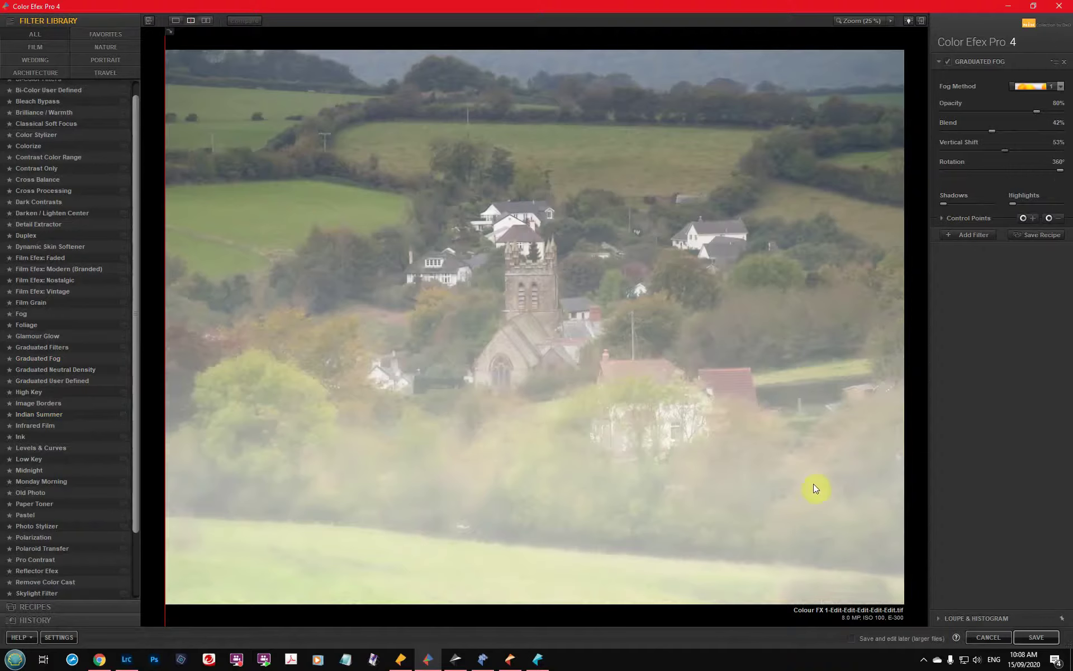
Step: Restore Color Efex Pro 4 to a smaller window, move it down, and return to the Lightroom Library grid
left_click(1033, 6)
left_click_drag(821, 53, 854, 363)
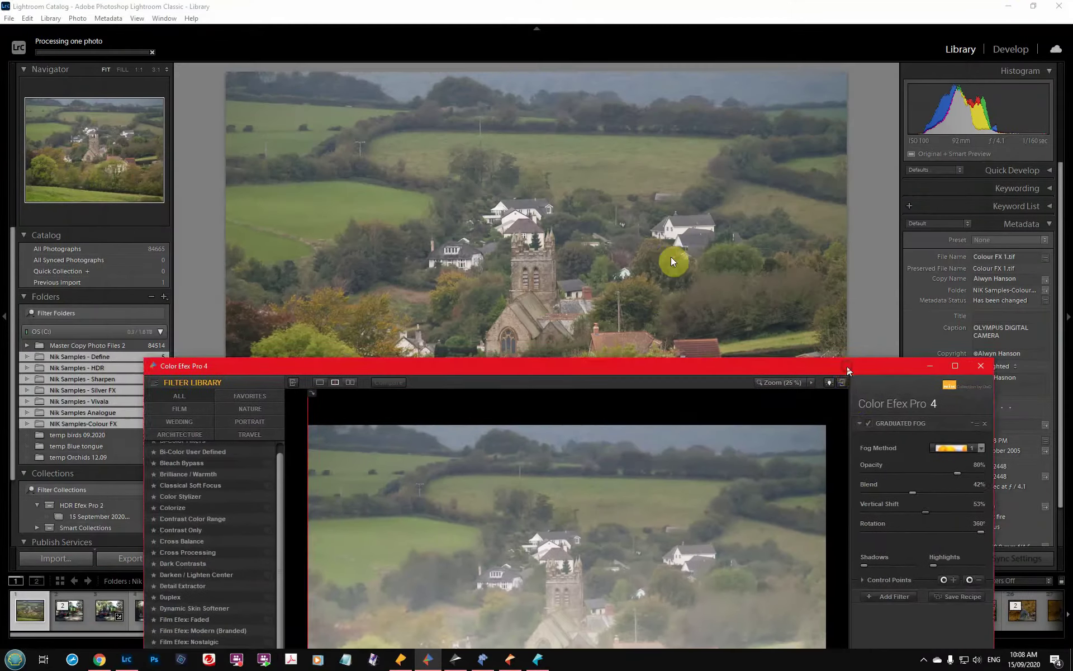
left_click(669, 256)
key("g")
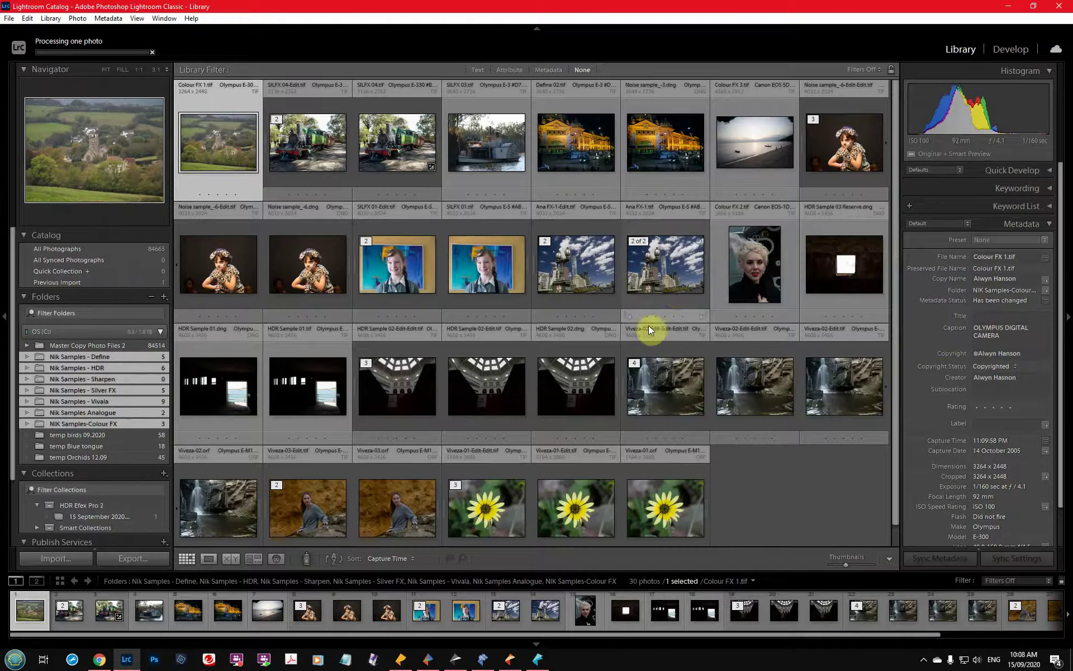
Step: Send Colour FX 2.tif to Color Efex Pro 4 as a copy with Lightroom adjustments
left_click(745, 267)
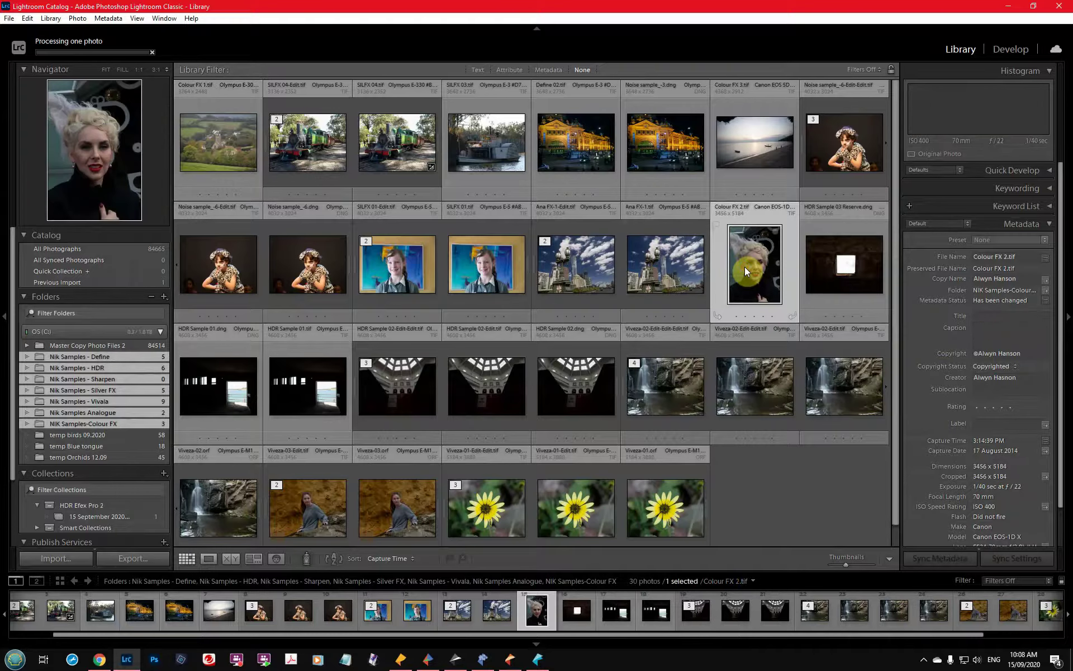
right_click(745, 266)
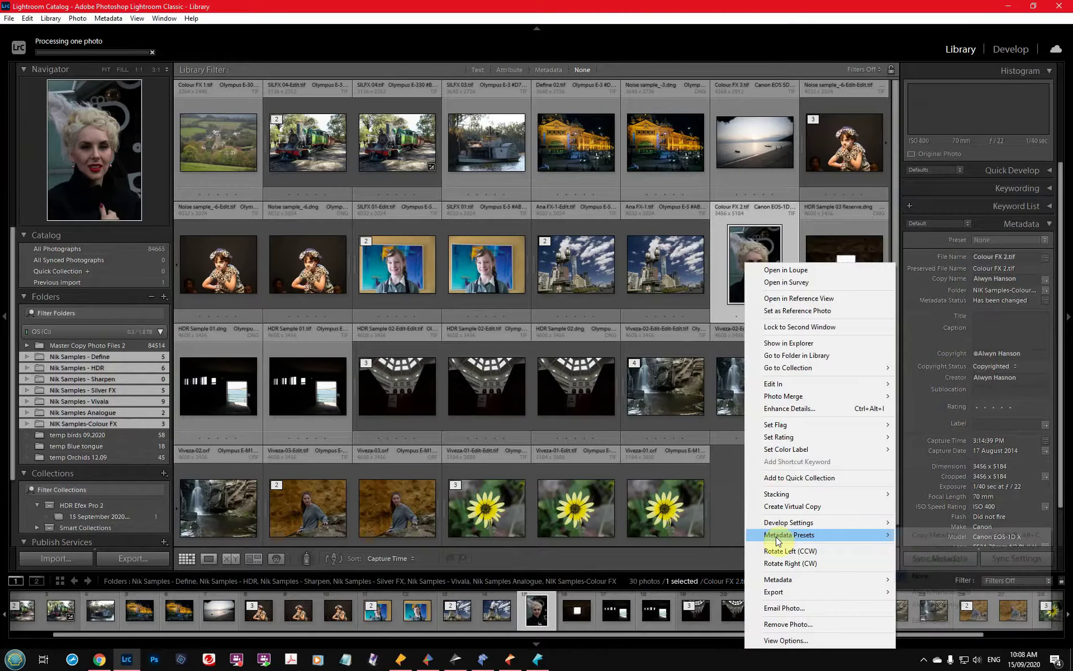
mouse_move(780, 592)
mouse_move(778, 384)
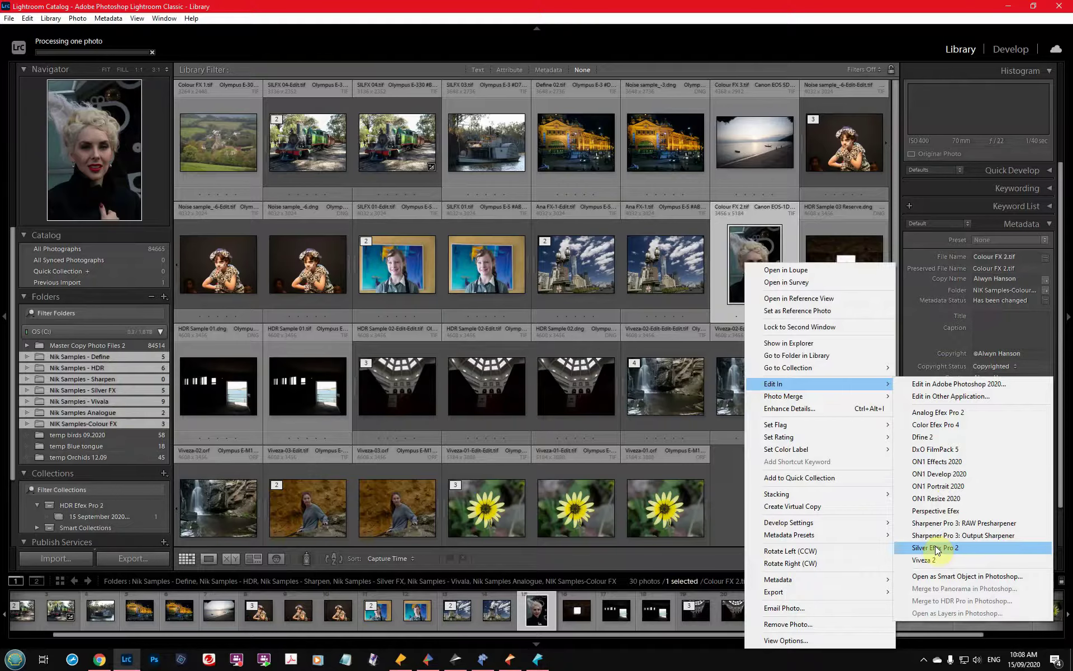
left_click(931, 425)
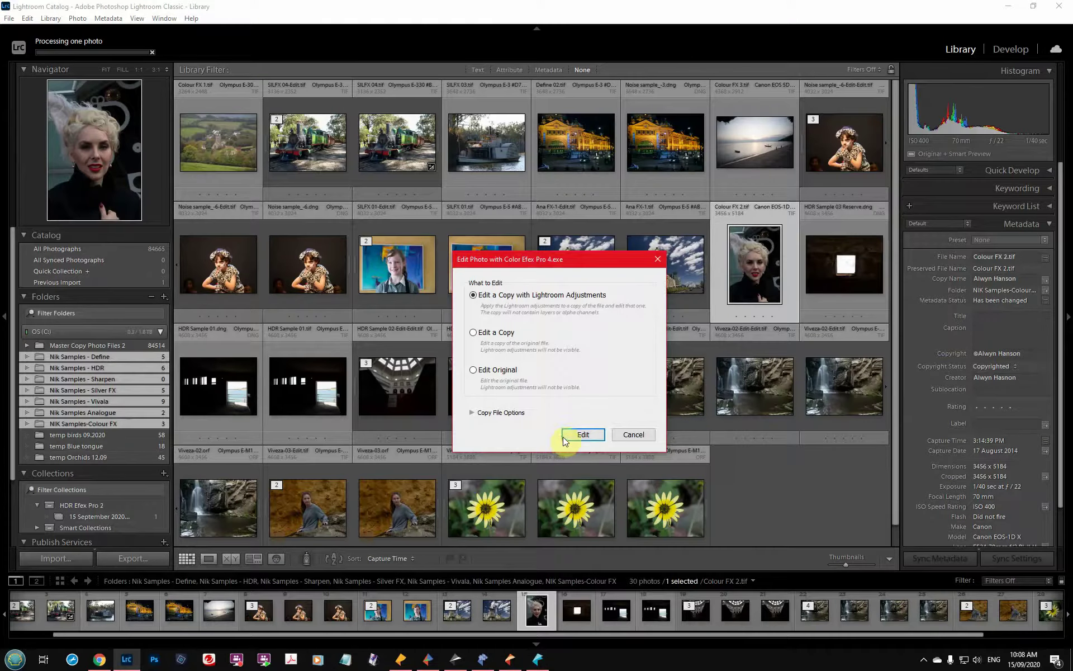
left_click(565, 435)
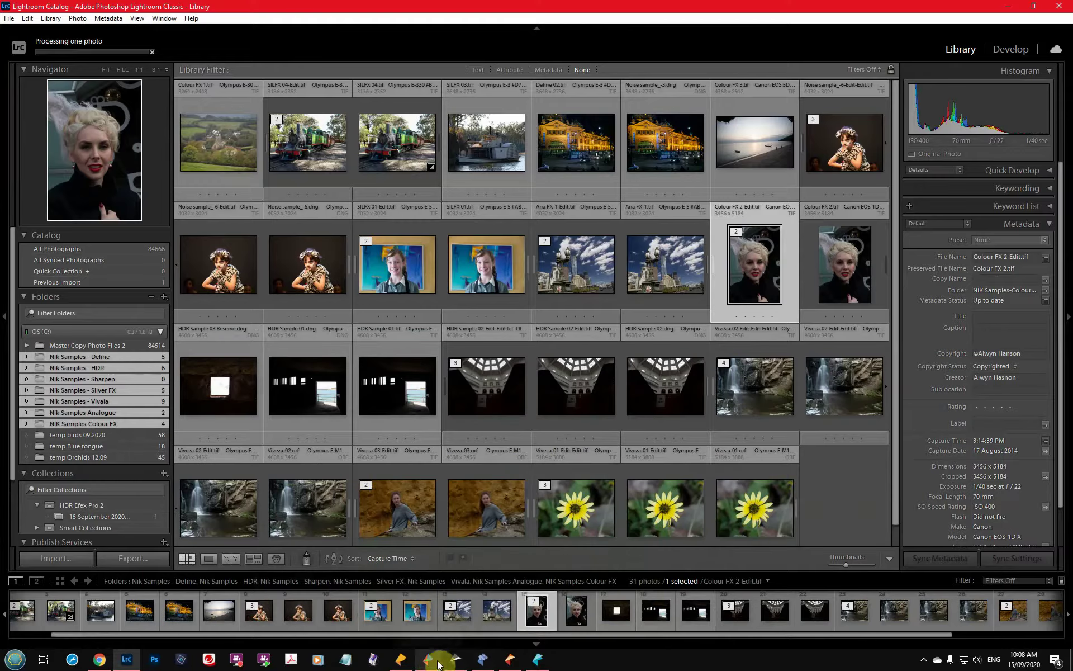
Step: Switch to Color Efex Pro 4, move its window up, and show Colour FX 2-Edit.tif with only the Portrait filters listed
left_click(434, 629)
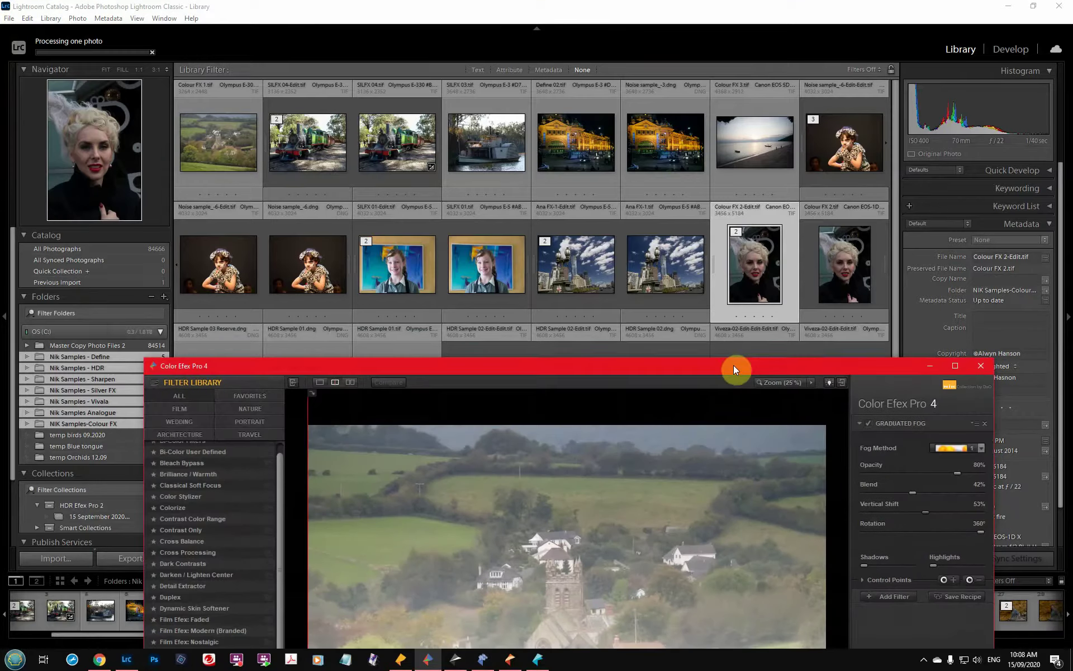
left_click_drag(734, 364, 661, 37)
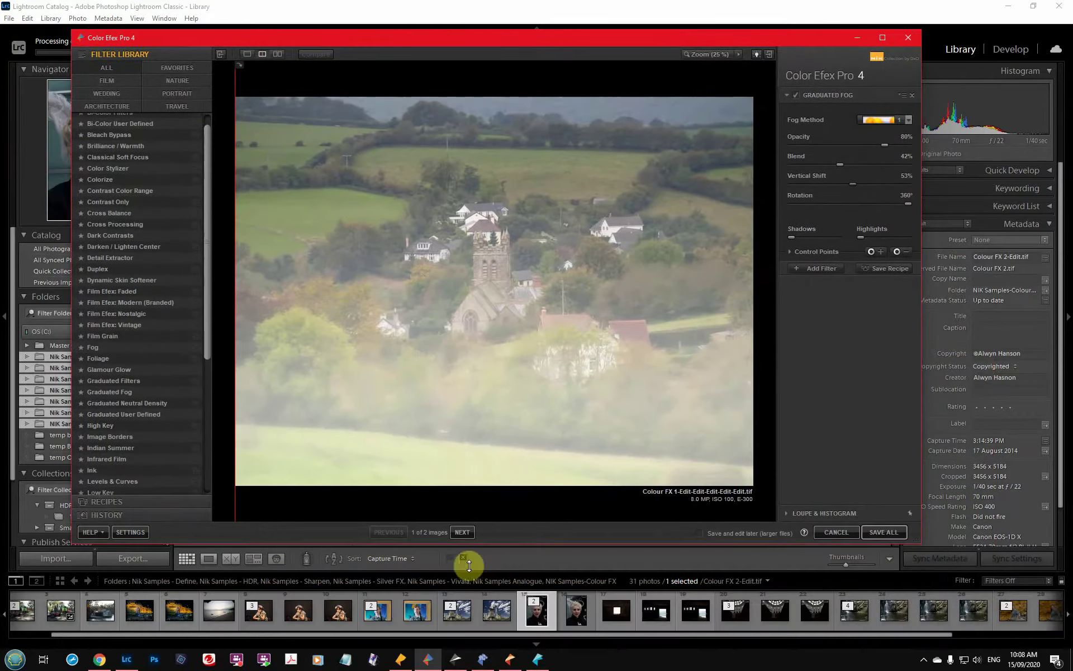
left_click(462, 532)
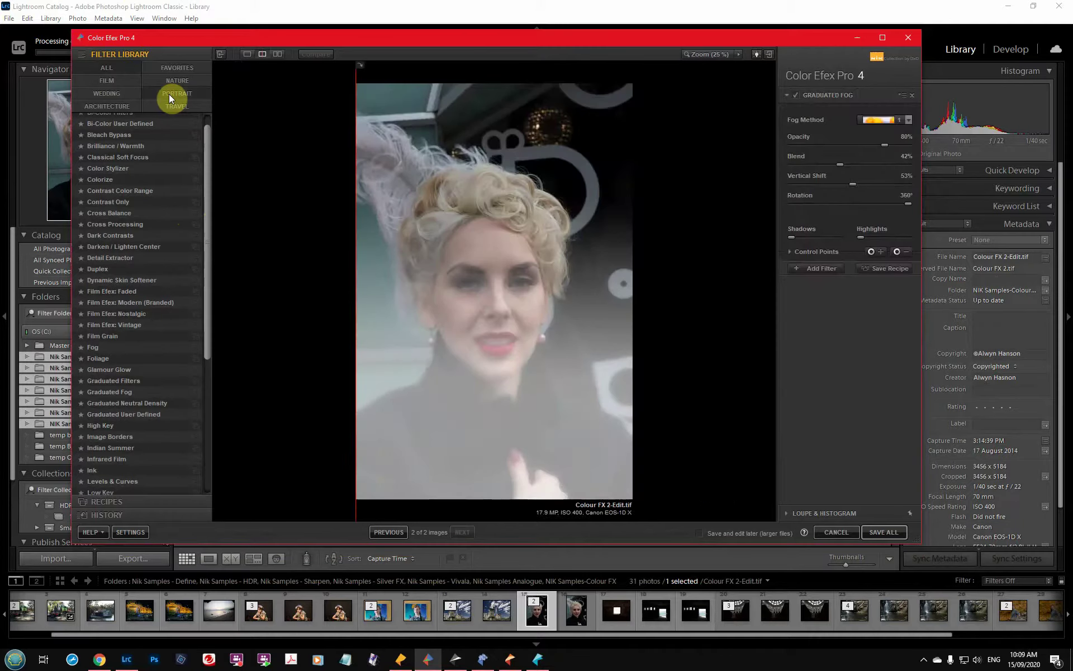
left_click(169, 94)
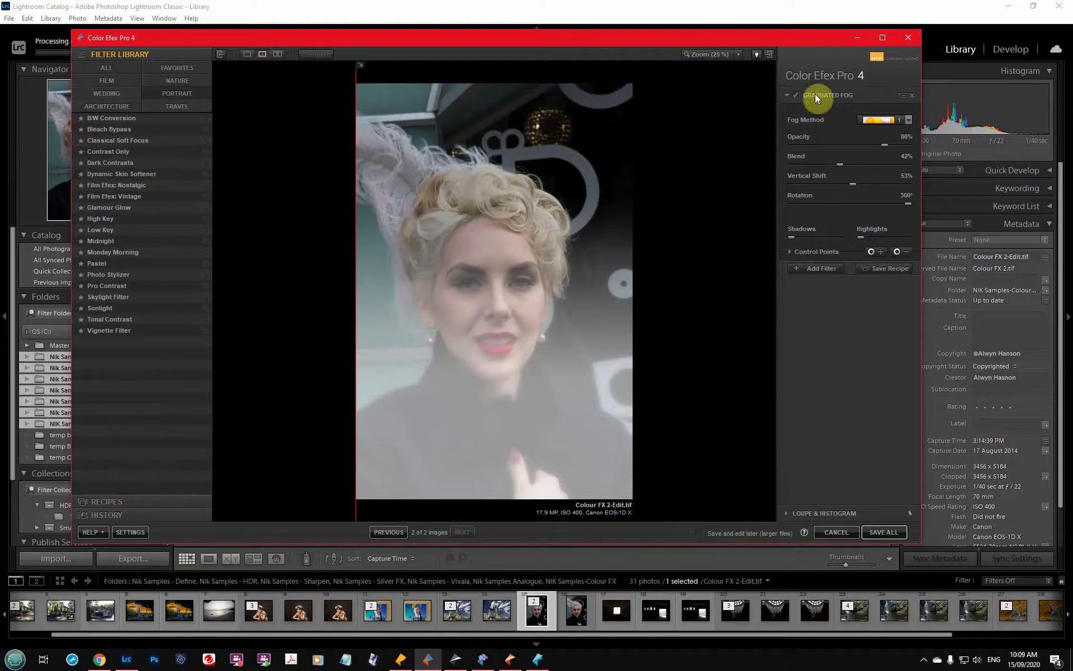
Step: Turn off Graduated Fog on the portrait and try the Glamour Glow, Bleach Bypass and B/W Conversion filters
left_click(795, 94)
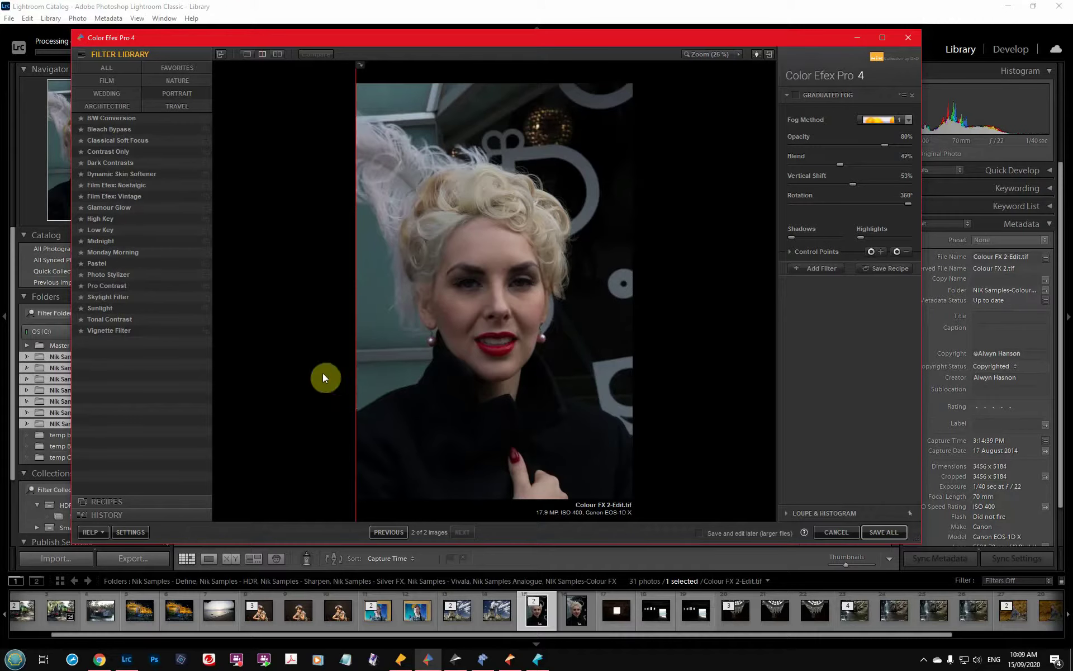
left_click(119, 209)
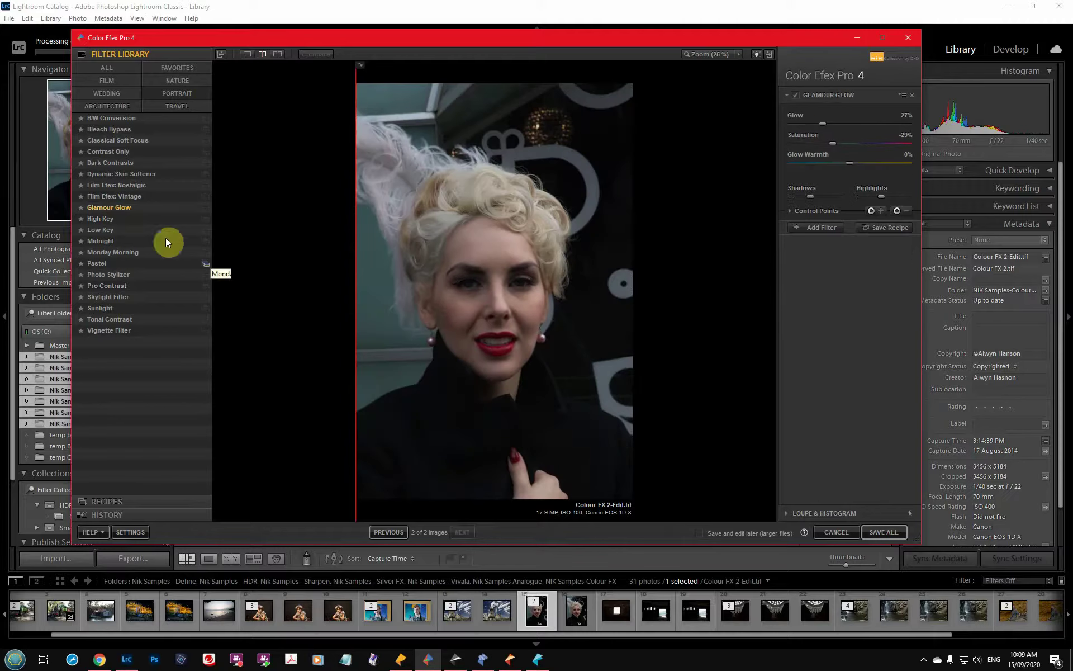
mouse_move(357, 303)
left_mouse_down()
mouse_move(647, 306)
mouse_move(479, 292)
mouse_move(360, 300)
left_mouse_up()
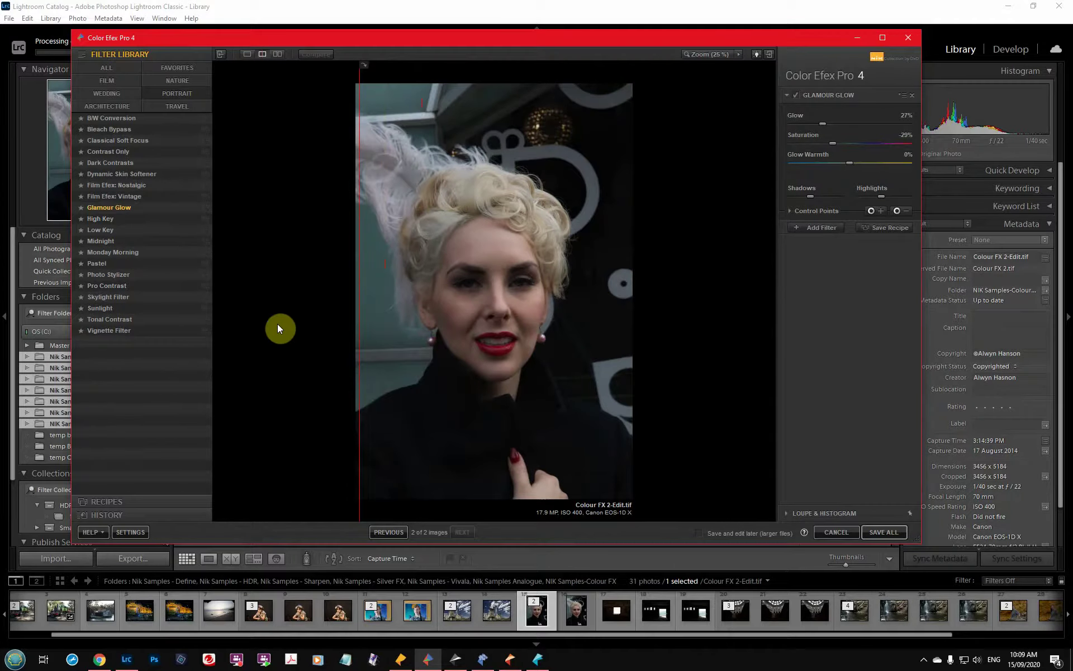
left_click(122, 133)
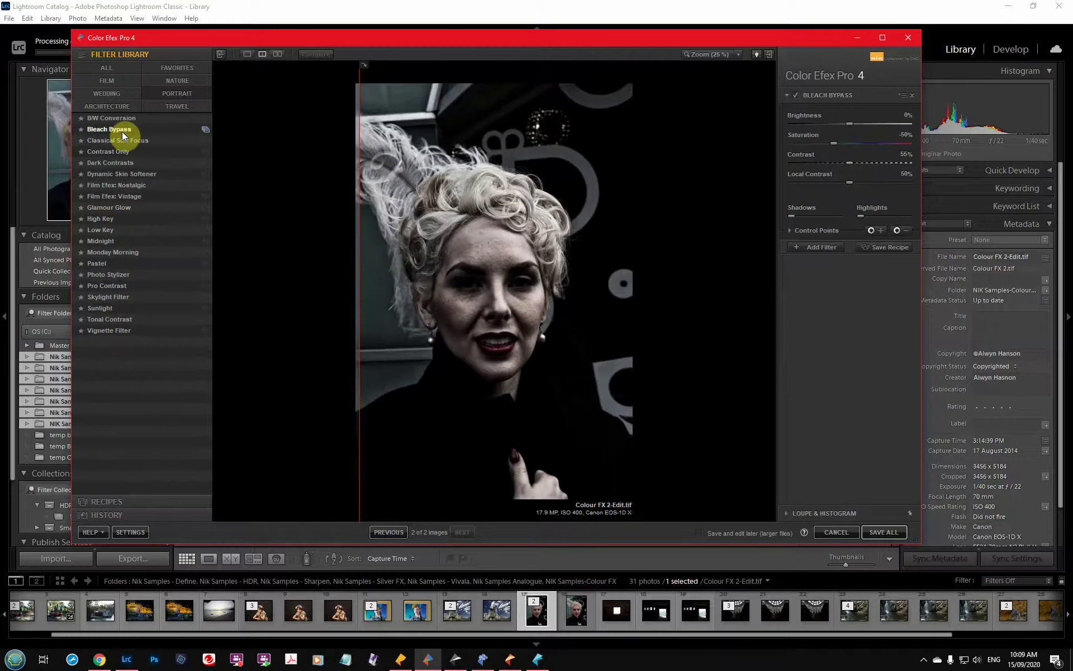
left_click(120, 117)
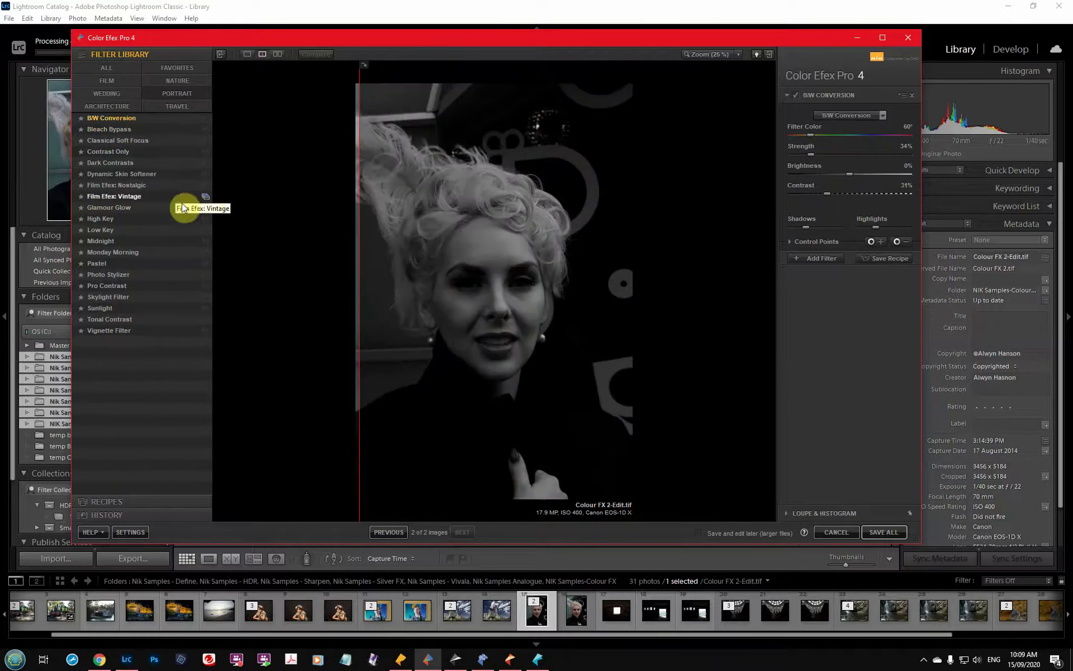
Step: Apply the Dynamic Skin Softener filter to the portrait and save all images
left_click(141, 174)
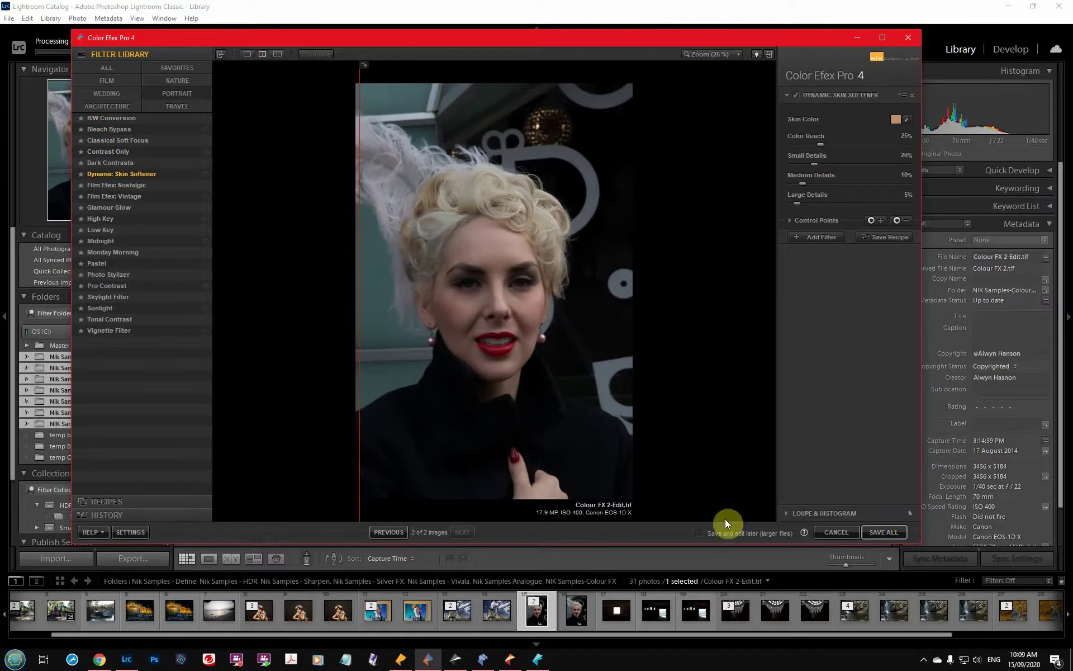
left_click(885, 532)
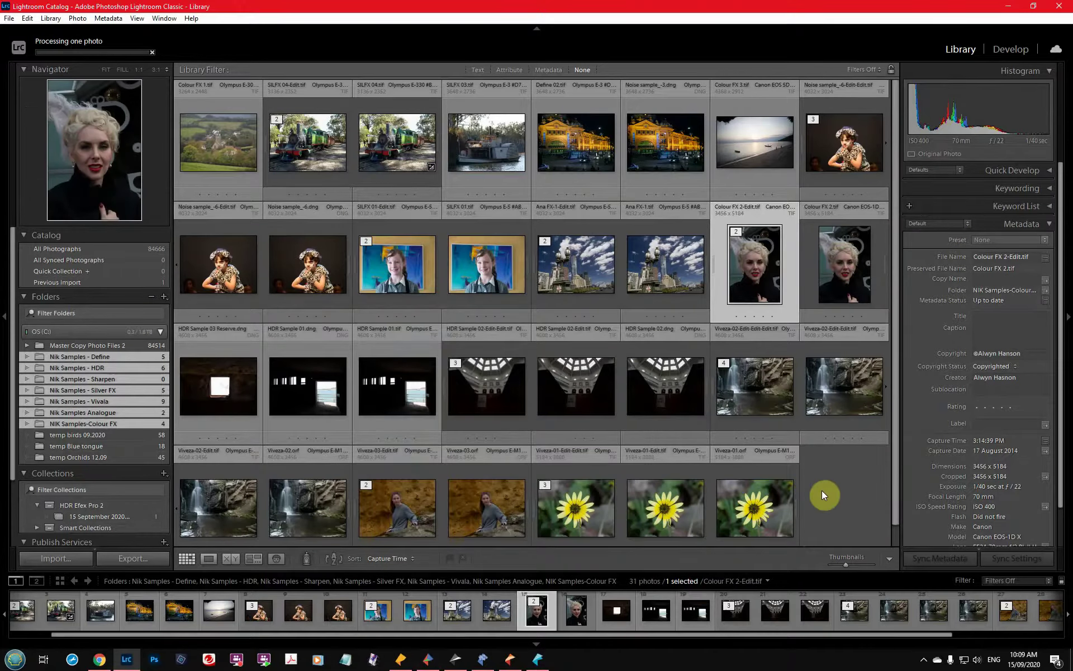
Step: Switch to Viveza 2, shift the before/after split line to the far side of the purple flower photo, and enlarge the window to full screen
left_click(401, 665)
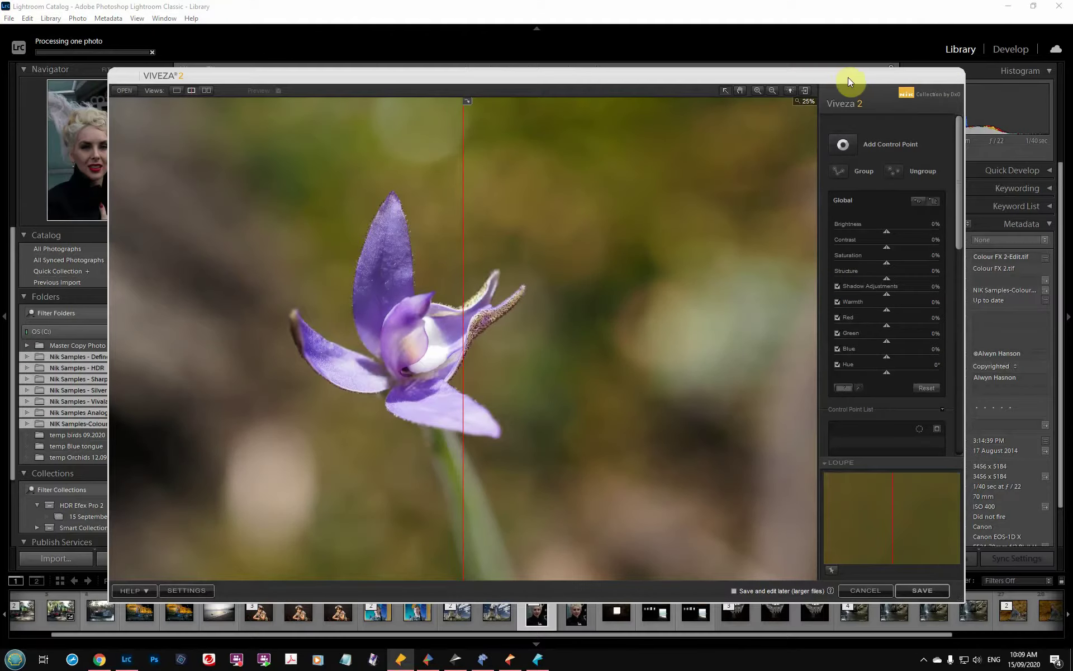
left_click_drag(837, 65, 870, 38)
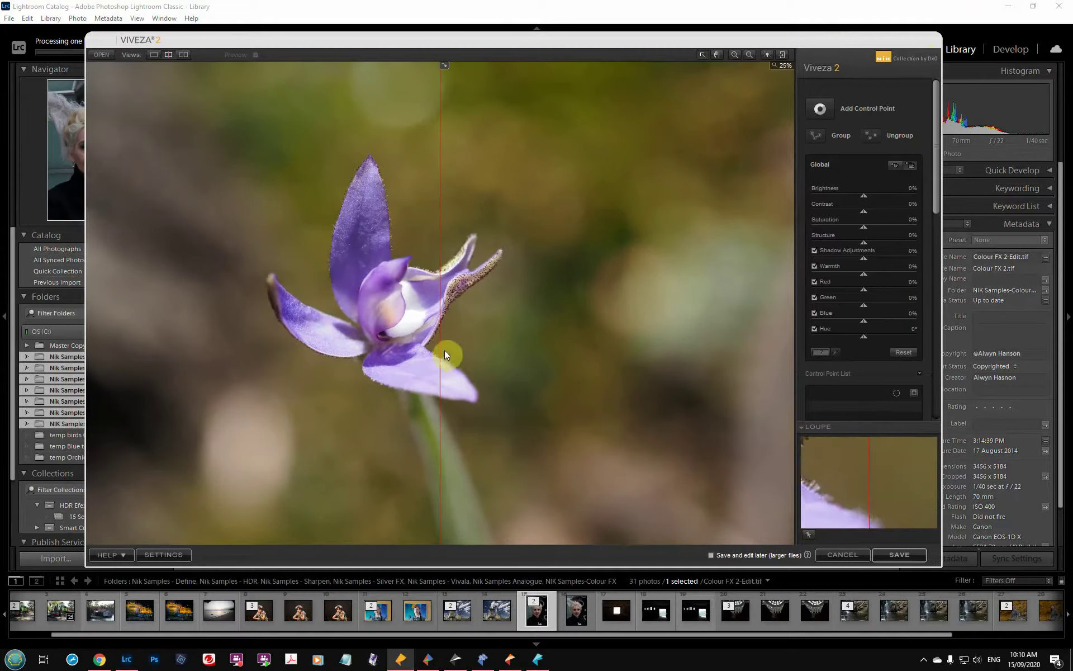
left_click_drag(441, 350, 113, 336)
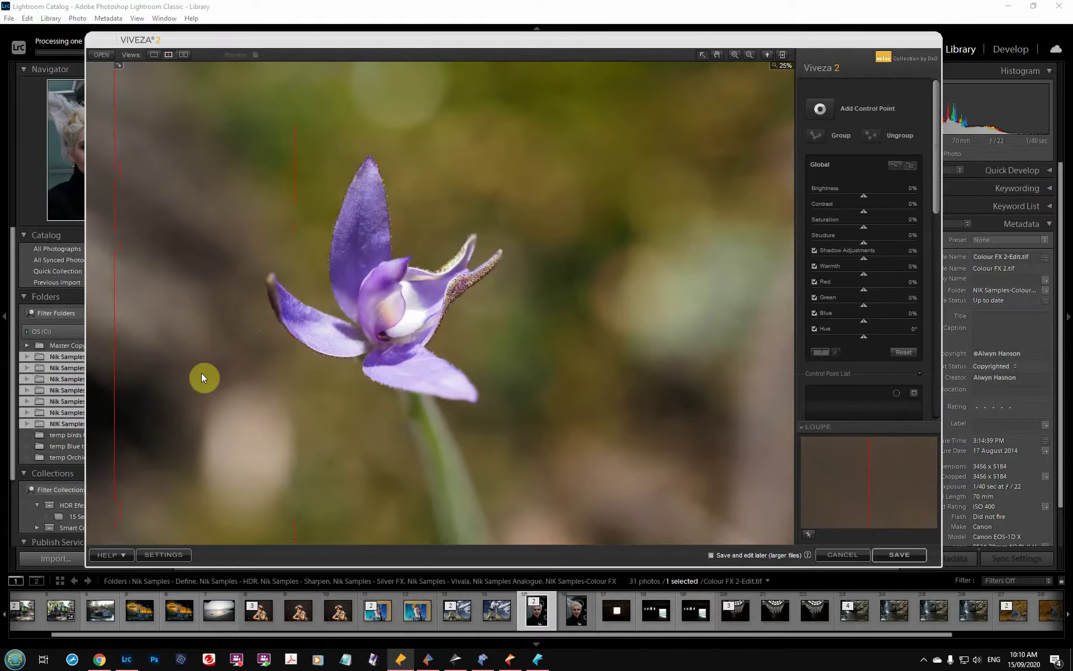
key("f")
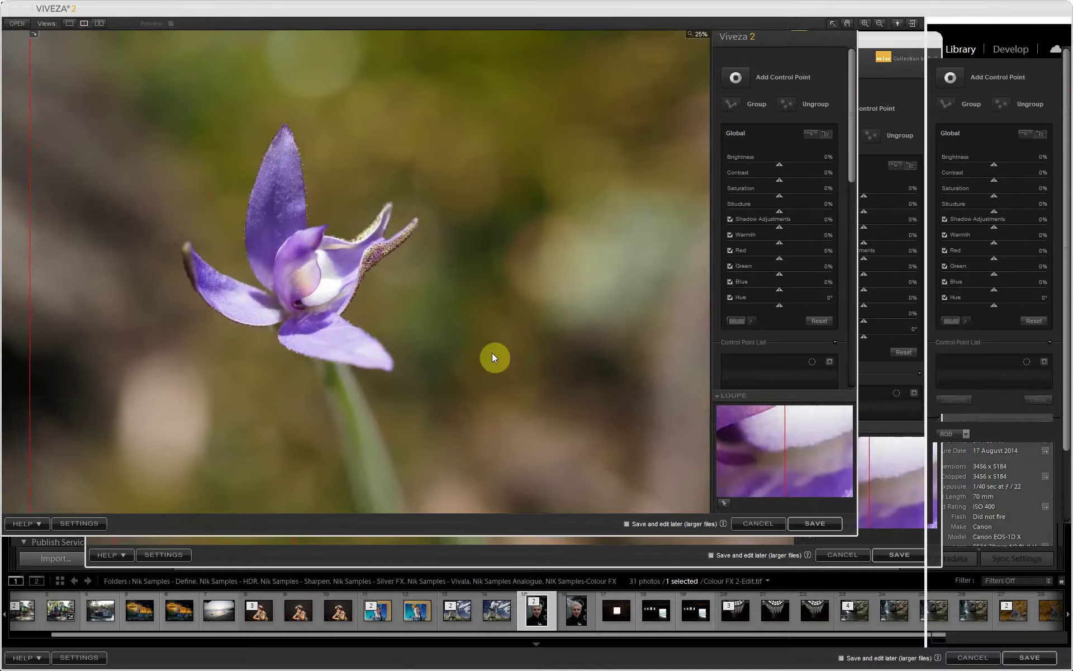